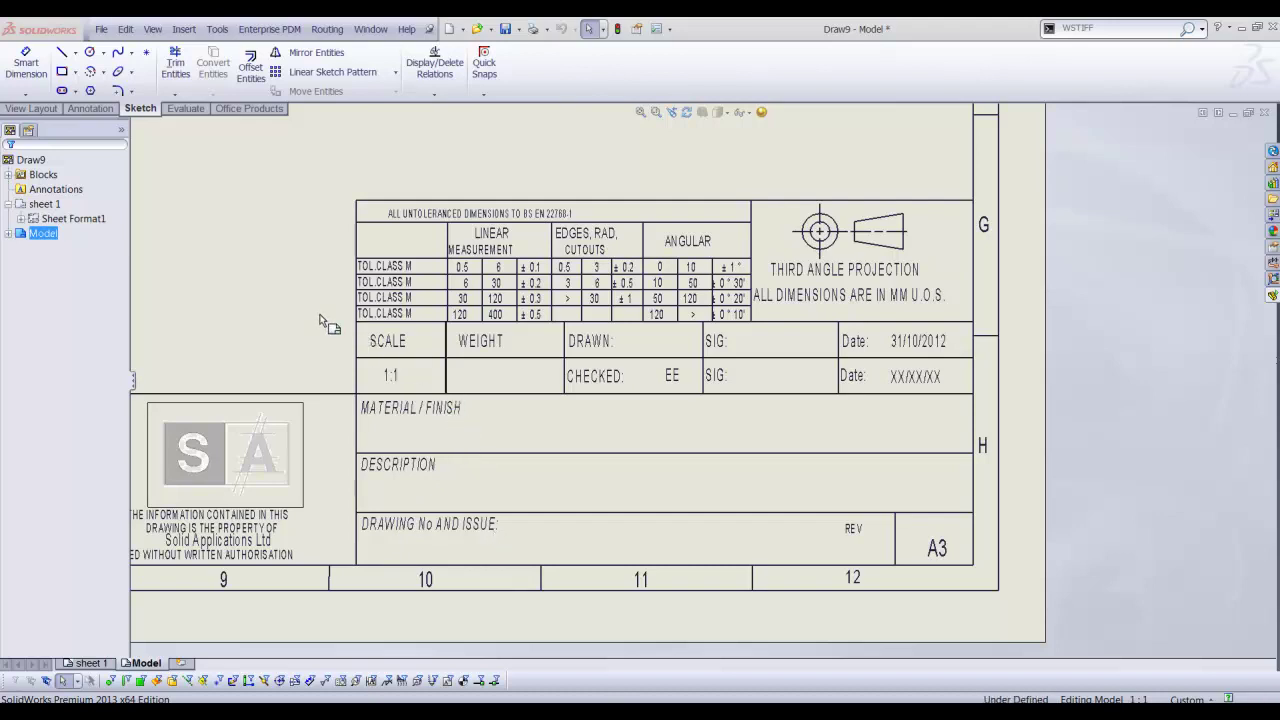
Switch from the Draw9 drawing to the Dummy part.sldprt window.
key("ctrl+Tab")
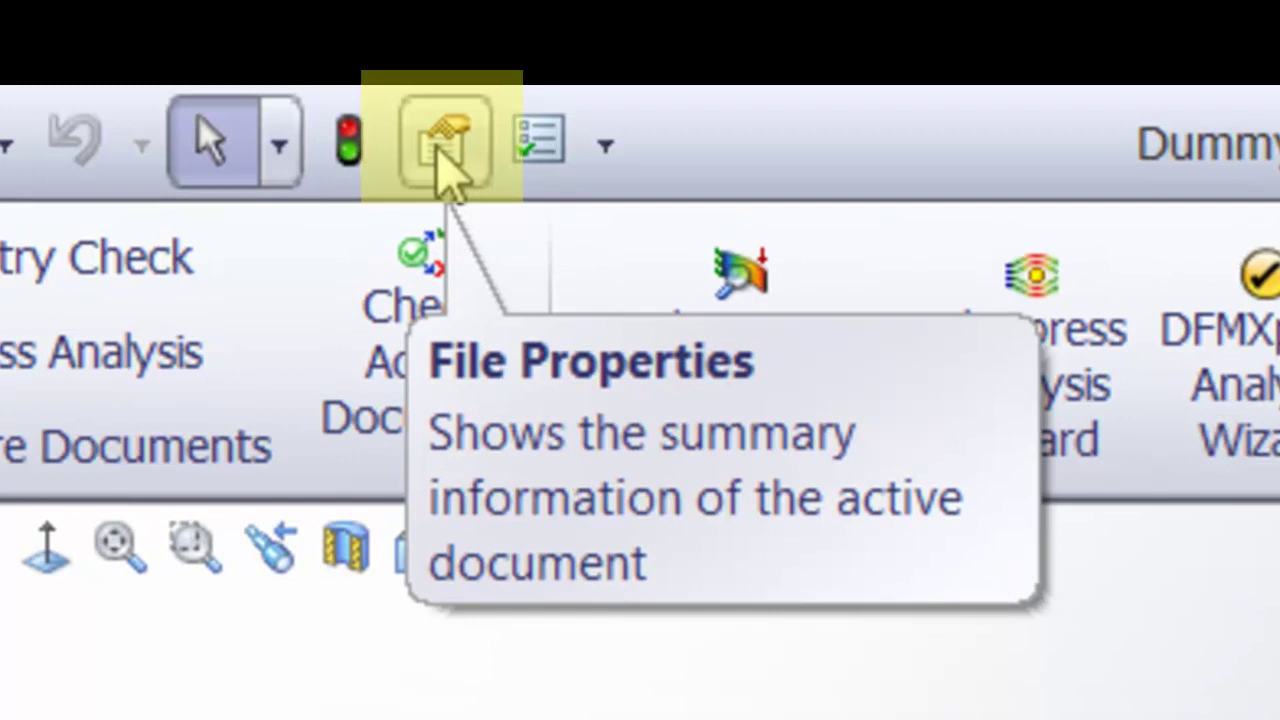
In the part's custom properties, add PartNo as a text property with value 123-456-789.
left_click(440, 152)
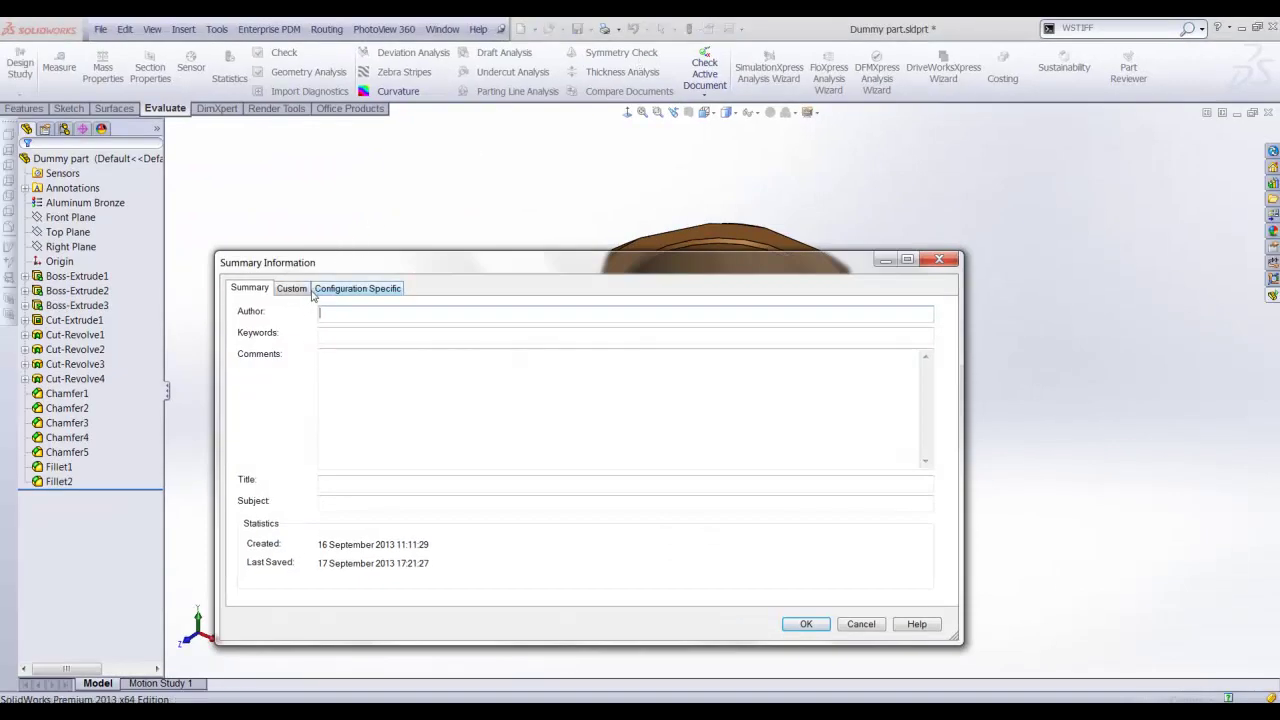
left_click(292, 288)
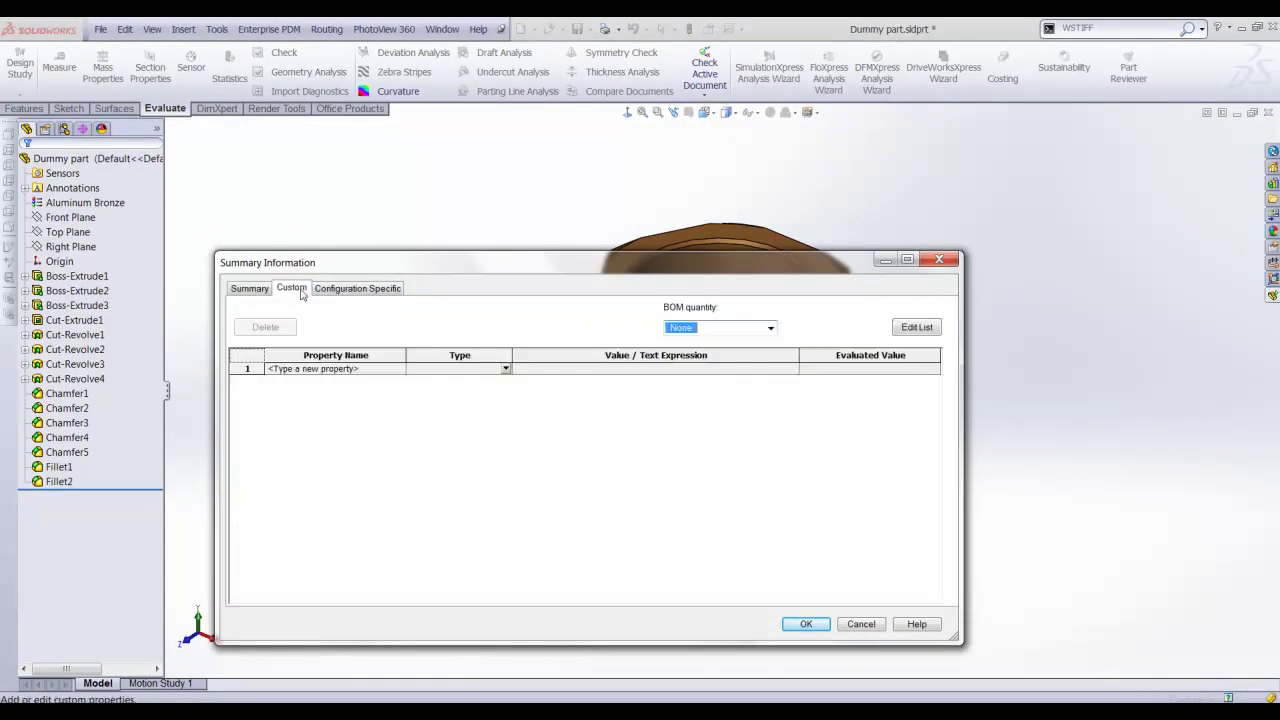
left_click(304, 370)
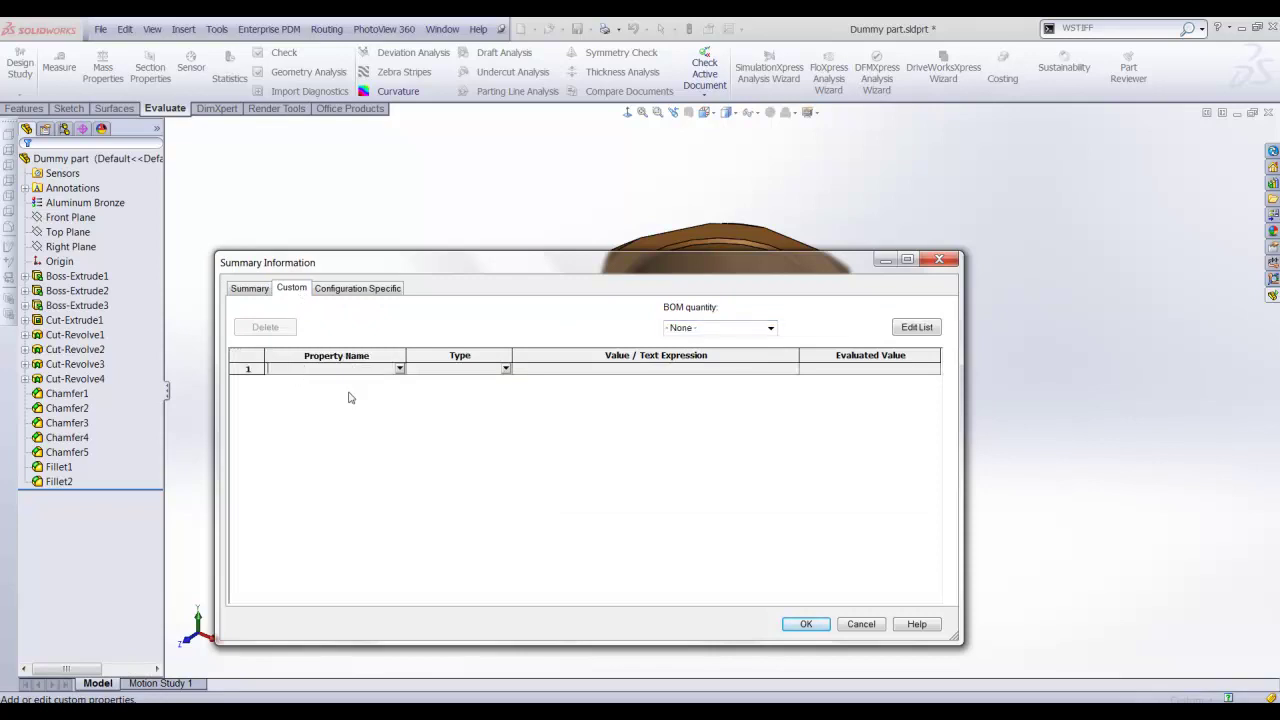
type("draw")
key("BackSpace")
key("BackSpace")
key("BackSpace")
key("BackSpace")
key("BackSpace")
key("BackSpace")
key("BackSpace")
key("BackSpace")
key("BackSpace")
key("BackSpace")
key("BackSpace")
key("BackSpace")
key("BackSpace")
left_click(399, 369)
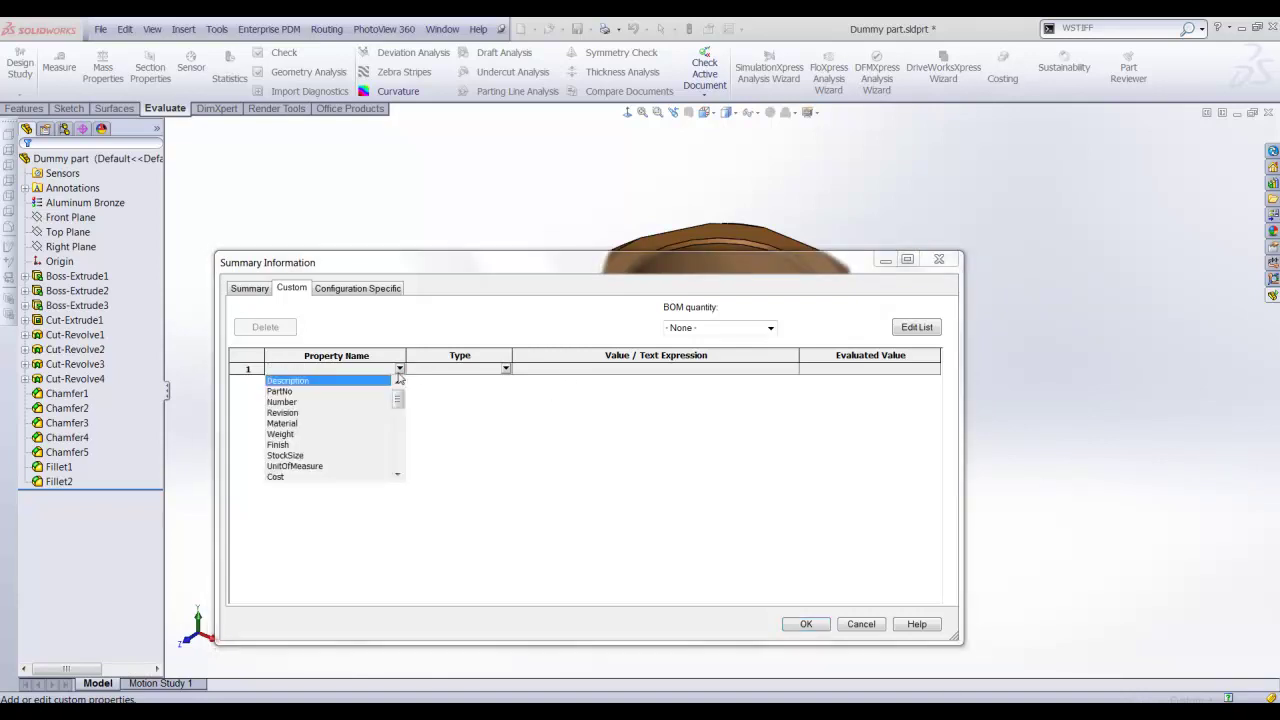
left_click(287, 392)
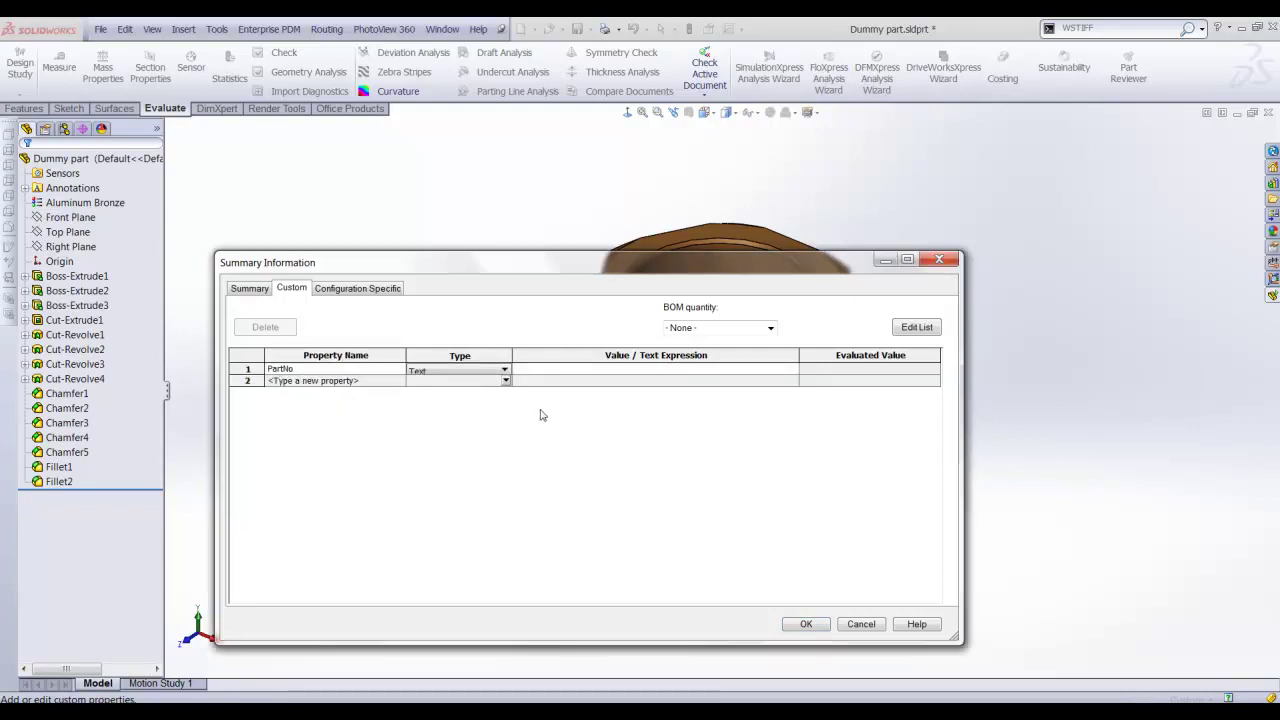
left_click(545, 370)
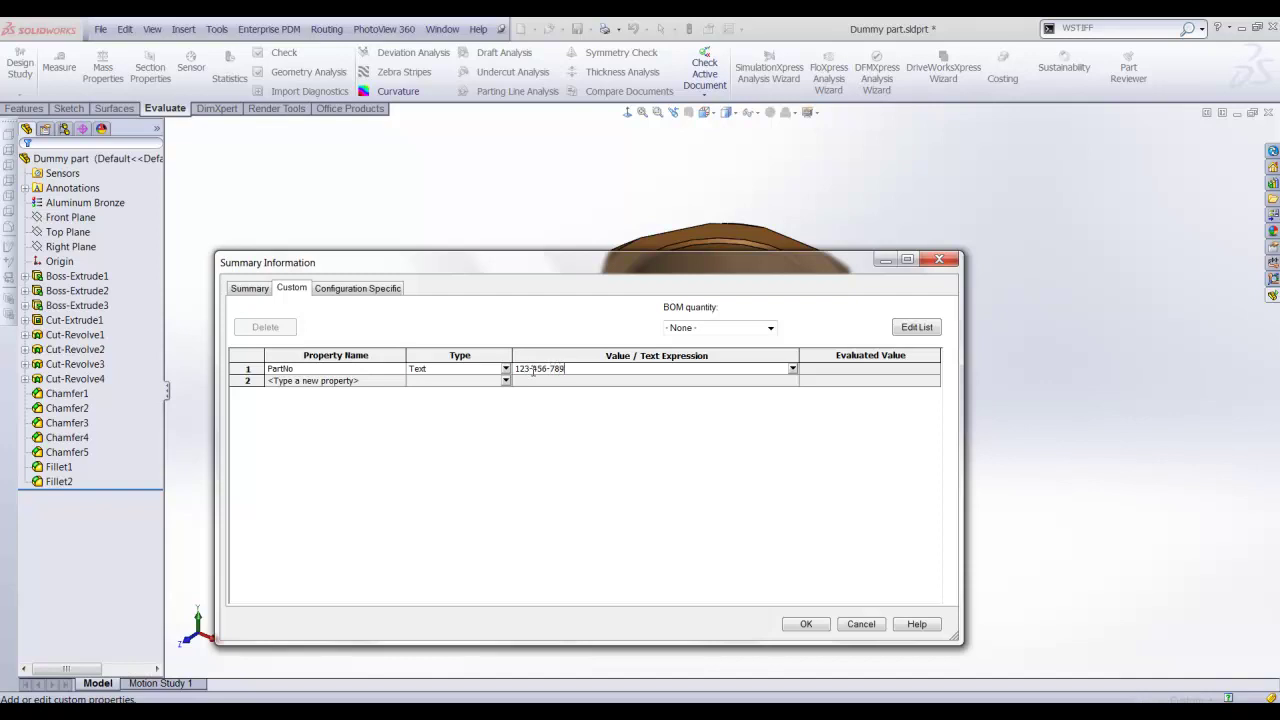
left_click(381, 381)
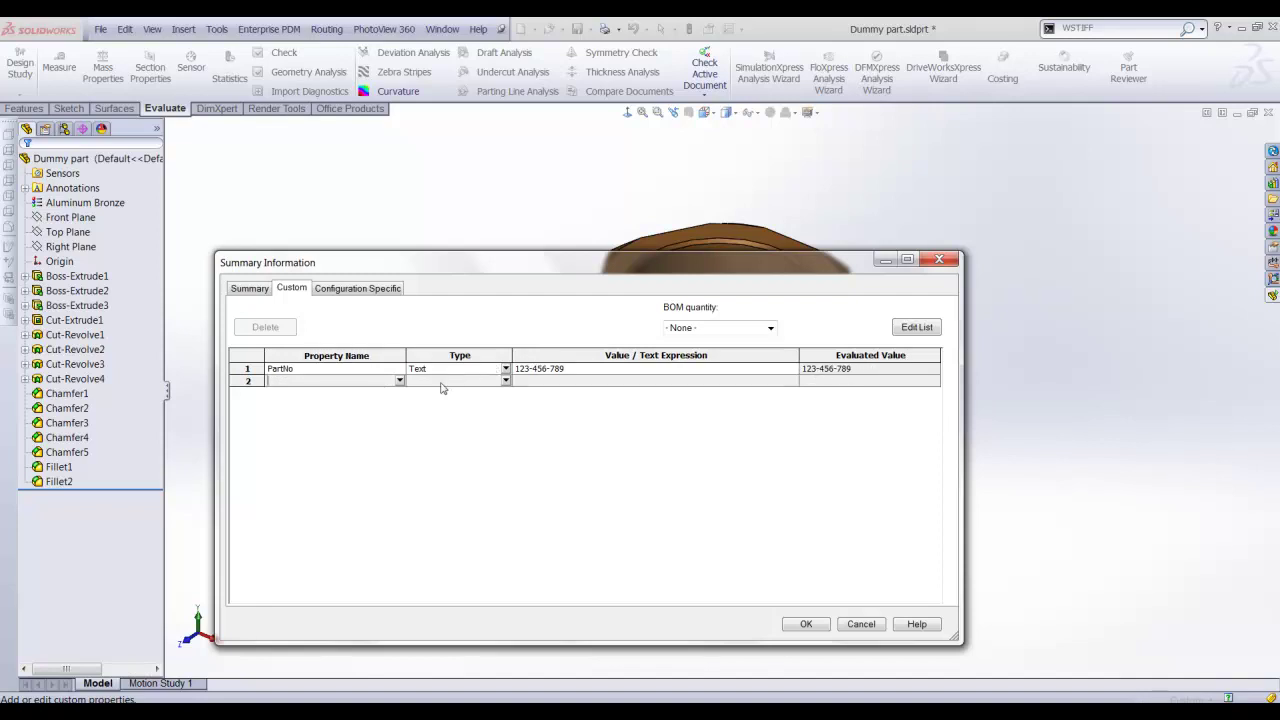
Add a Revision property with value A and a Material property linked to SW-Material (Aluminum Bronze).
left_click(400, 382)
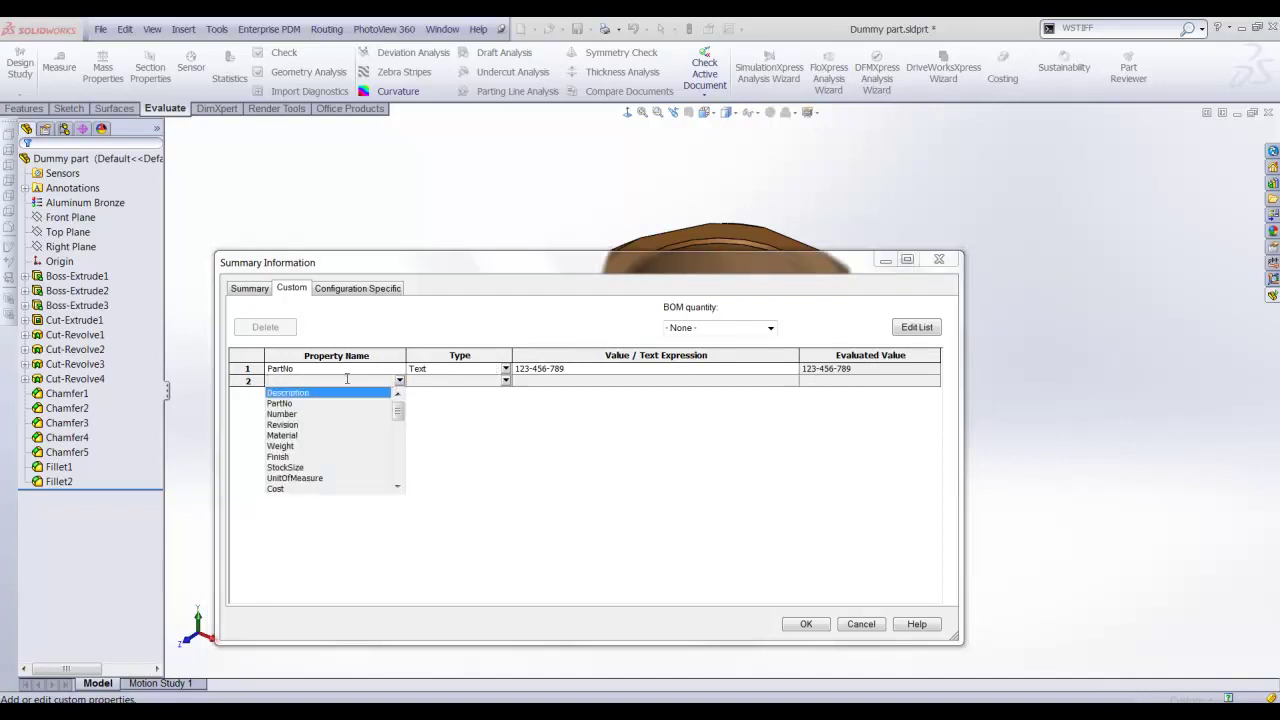
left_click(300, 425)
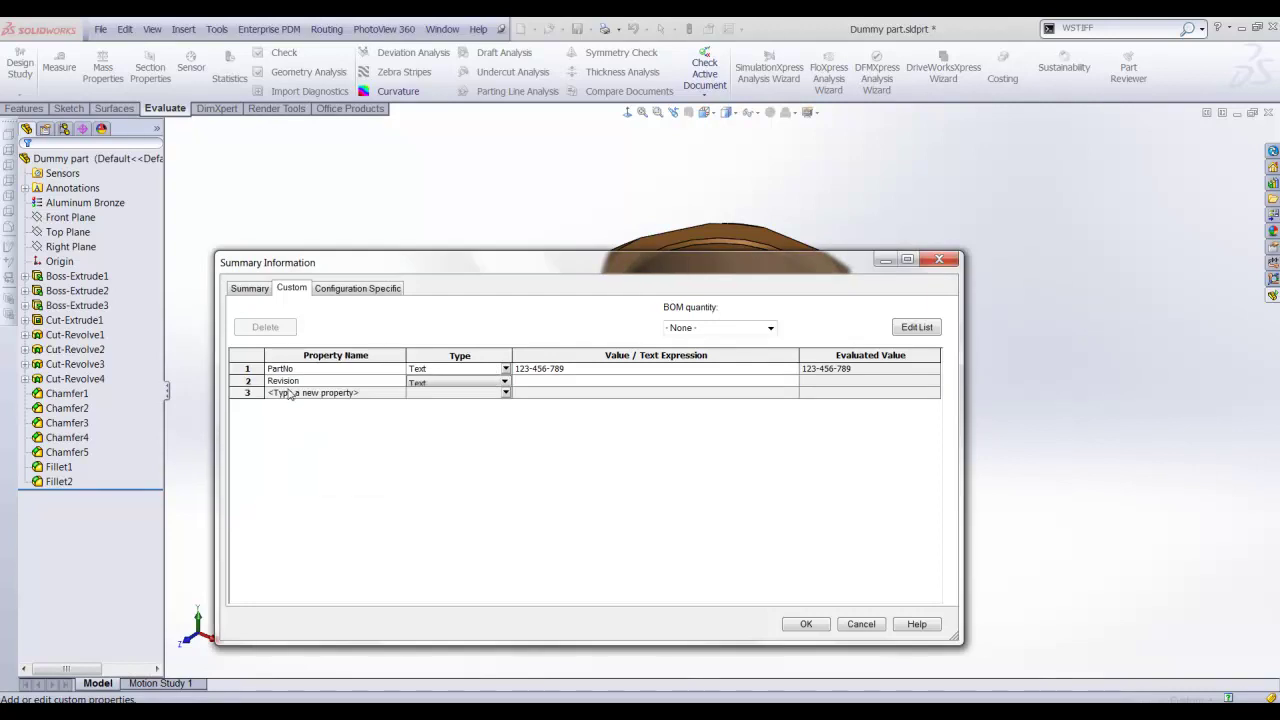
left_click(554, 383)
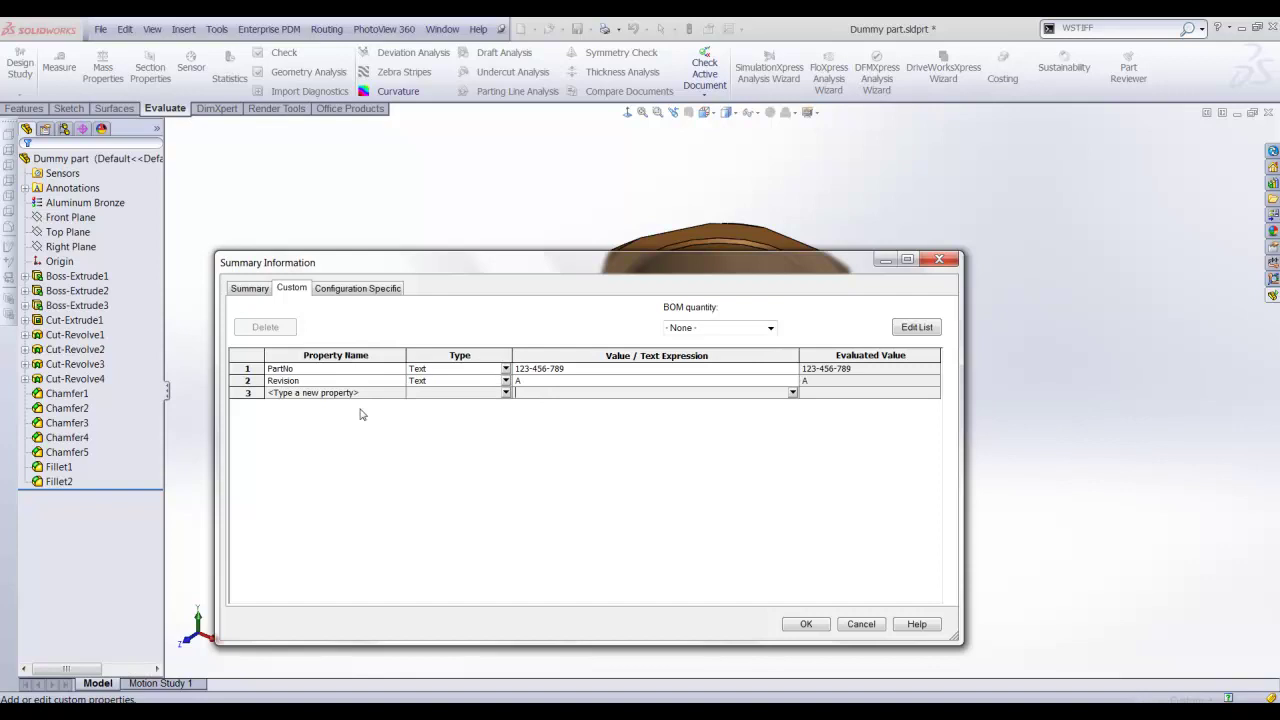
left_click(399, 392)
left_click(296, 449)
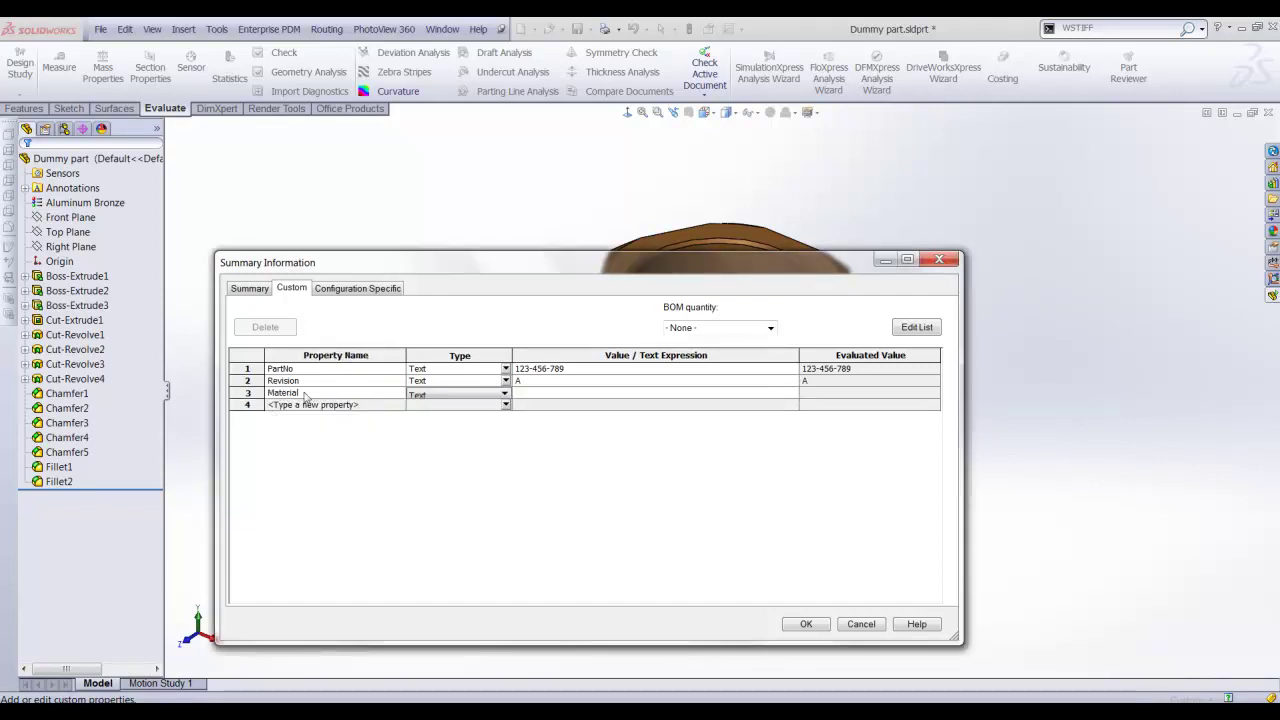
left_click(90, 205)
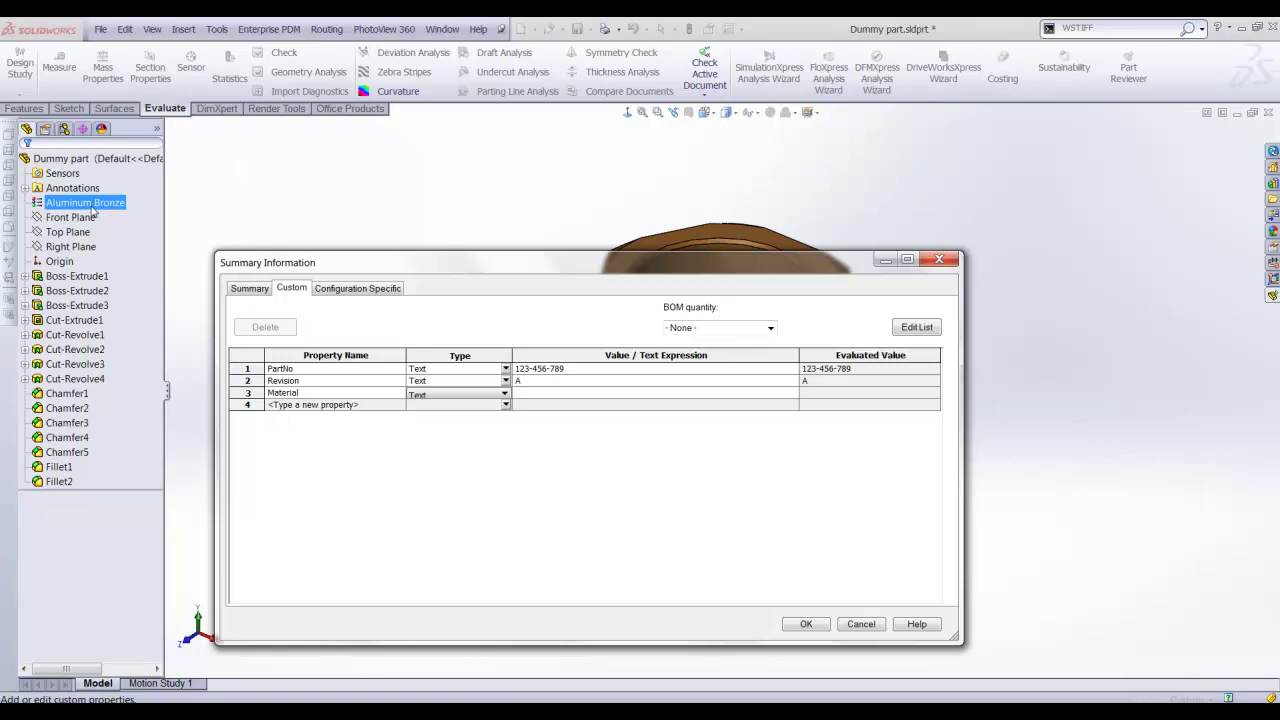
left_click(550, 393)
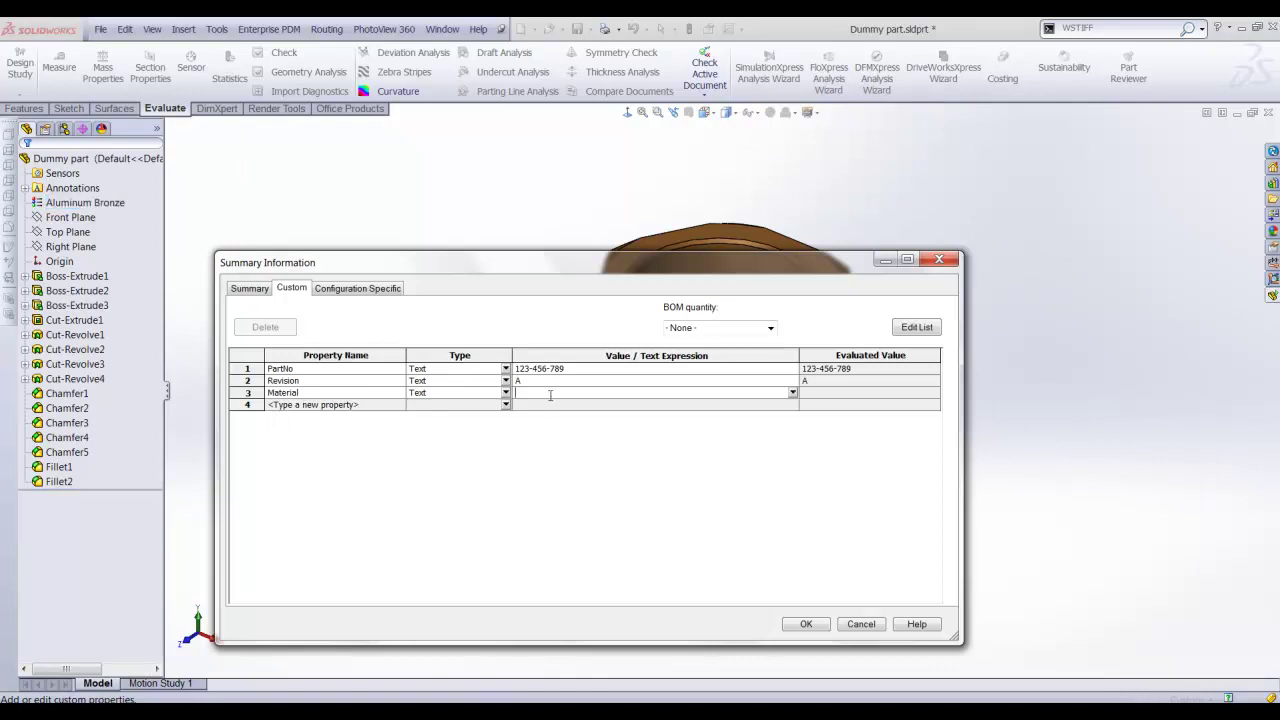
left_click(792, 393)
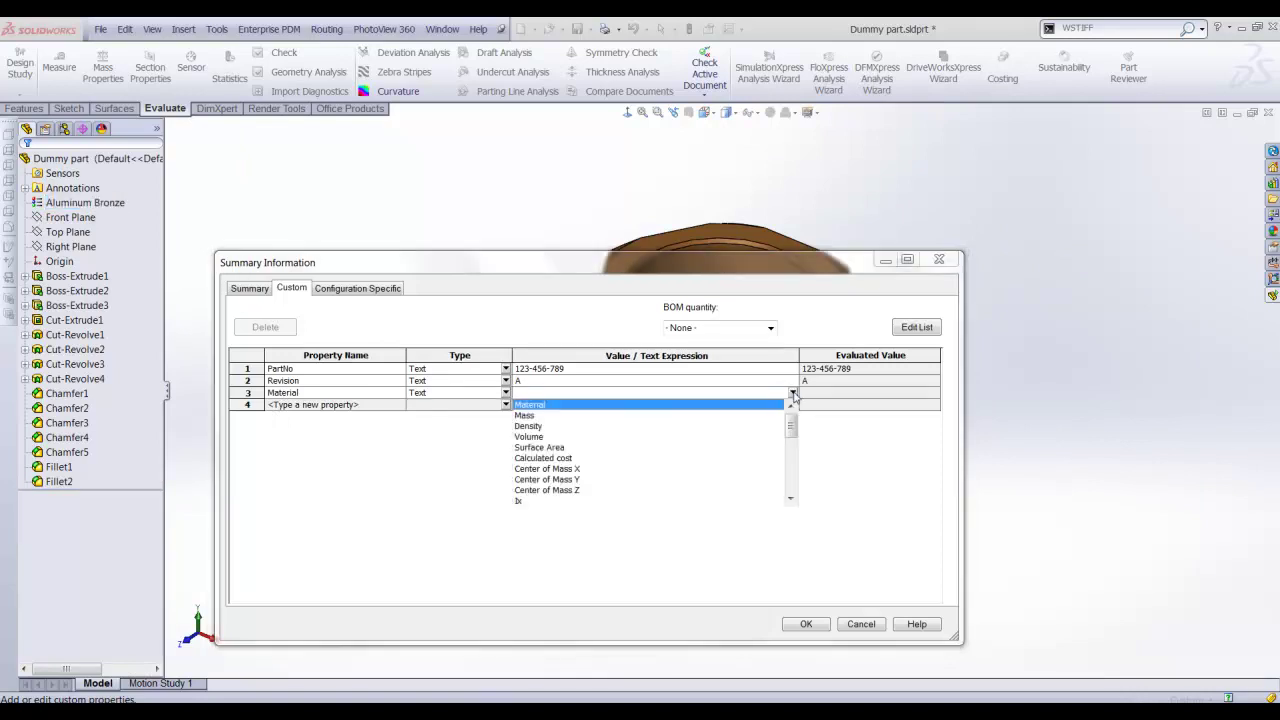
left_click(538, 405)
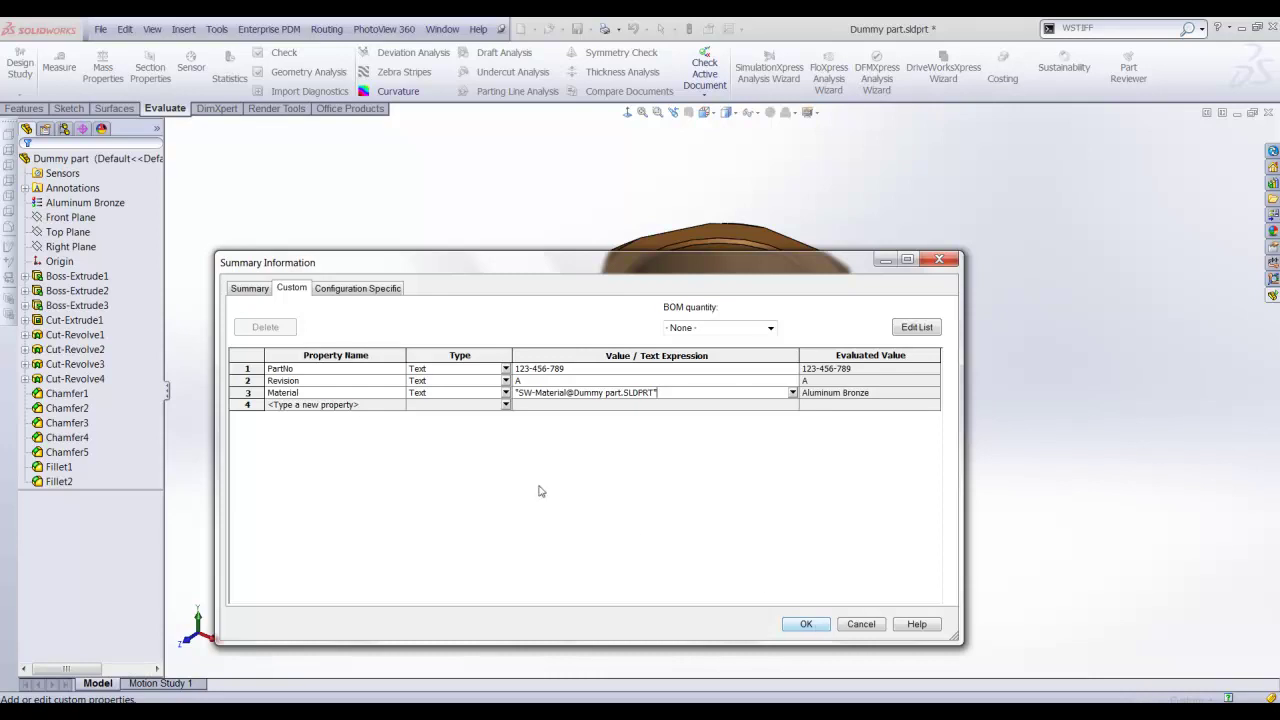
Add a Weight custom property linked to the part mass, SW-Mass (0.200).
left_click(310, 406)
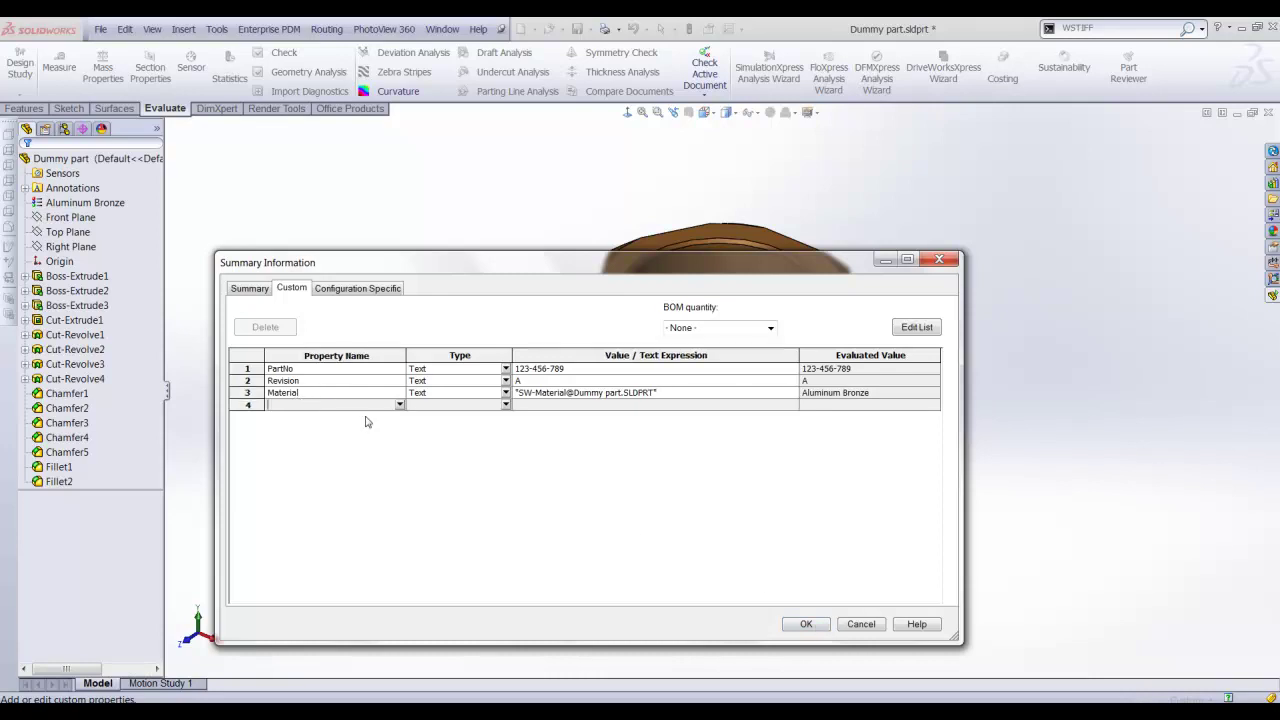
left_click(399, 405)
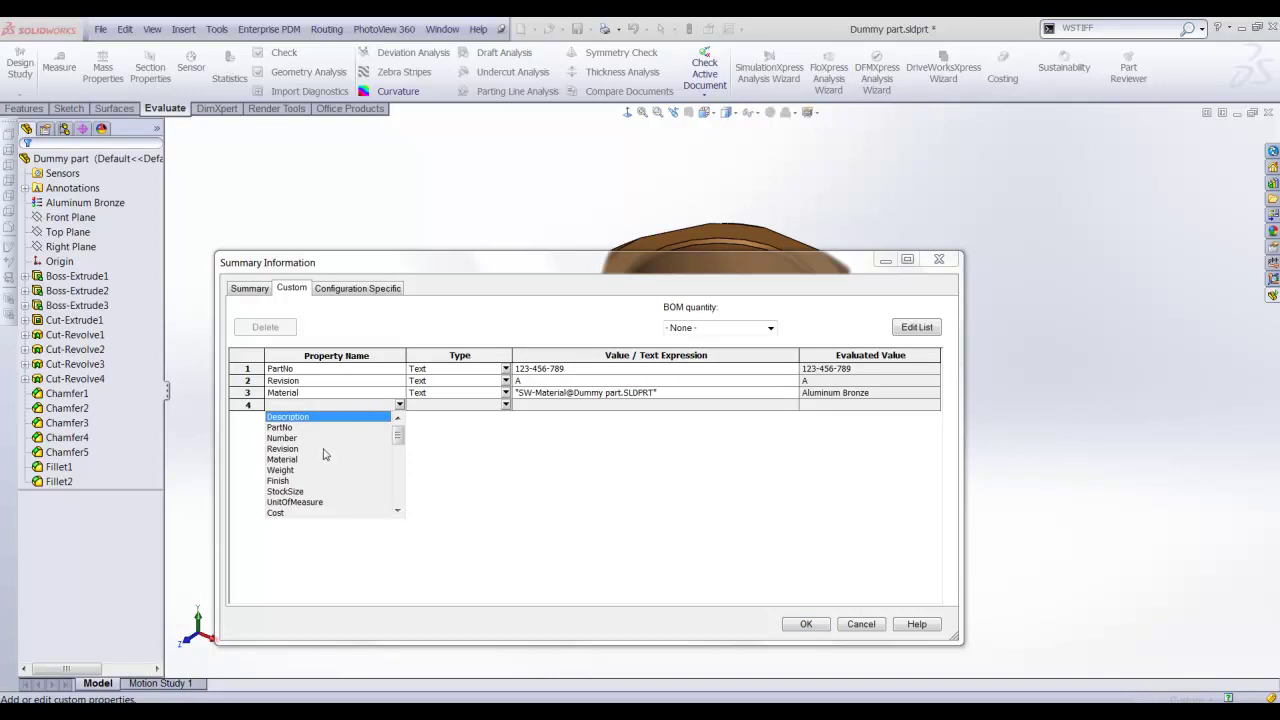
left_click(284, 470)
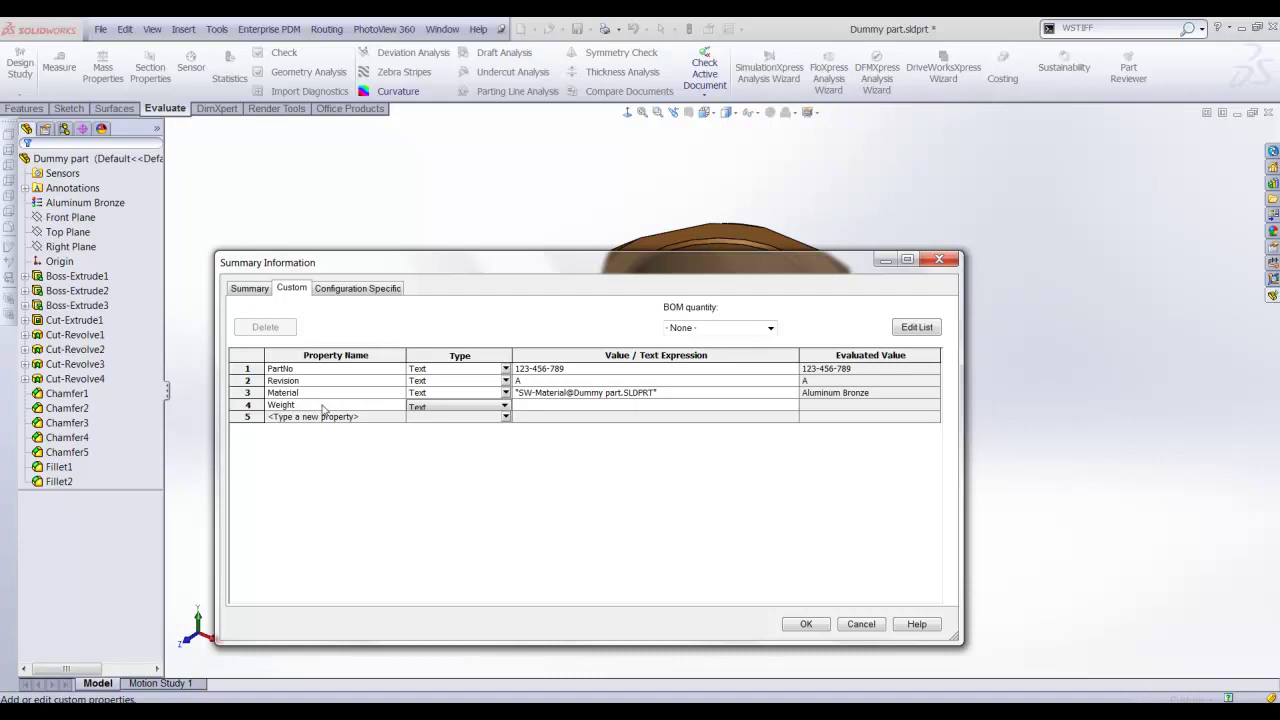
left_click(568, 405)
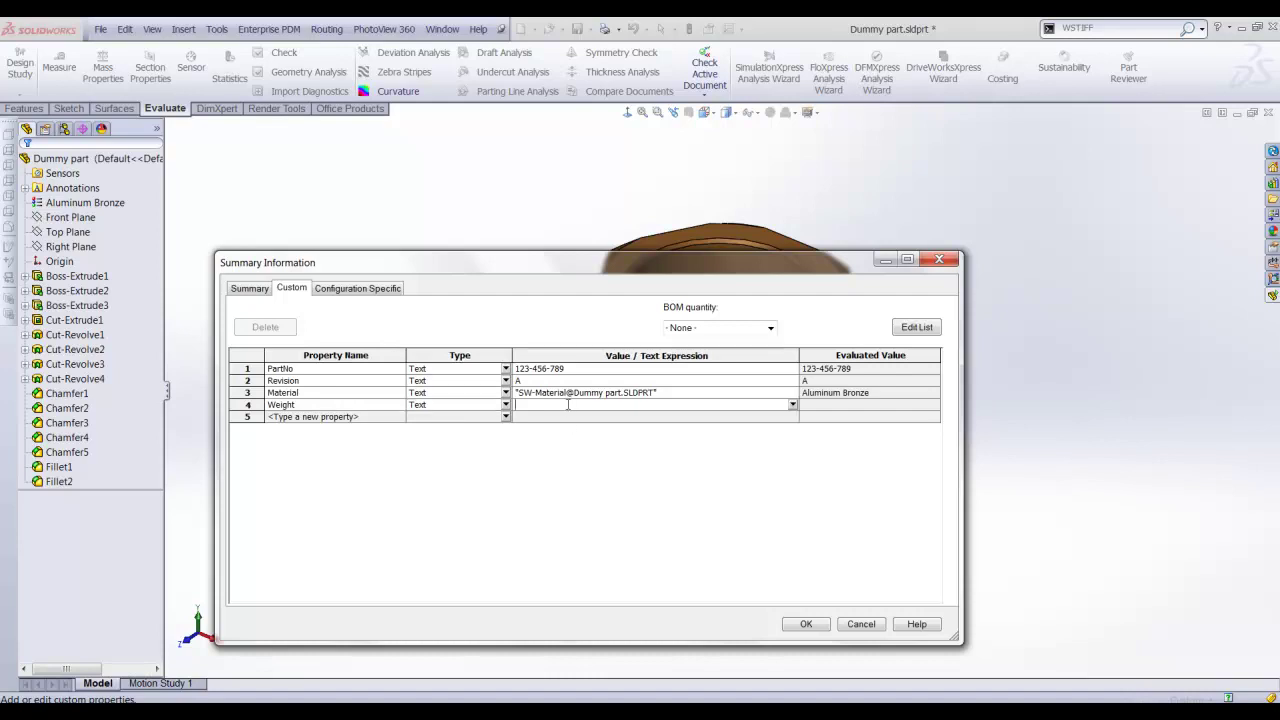
left_click(792, 407)
left_click(525, 430)
left_click(310, 416)
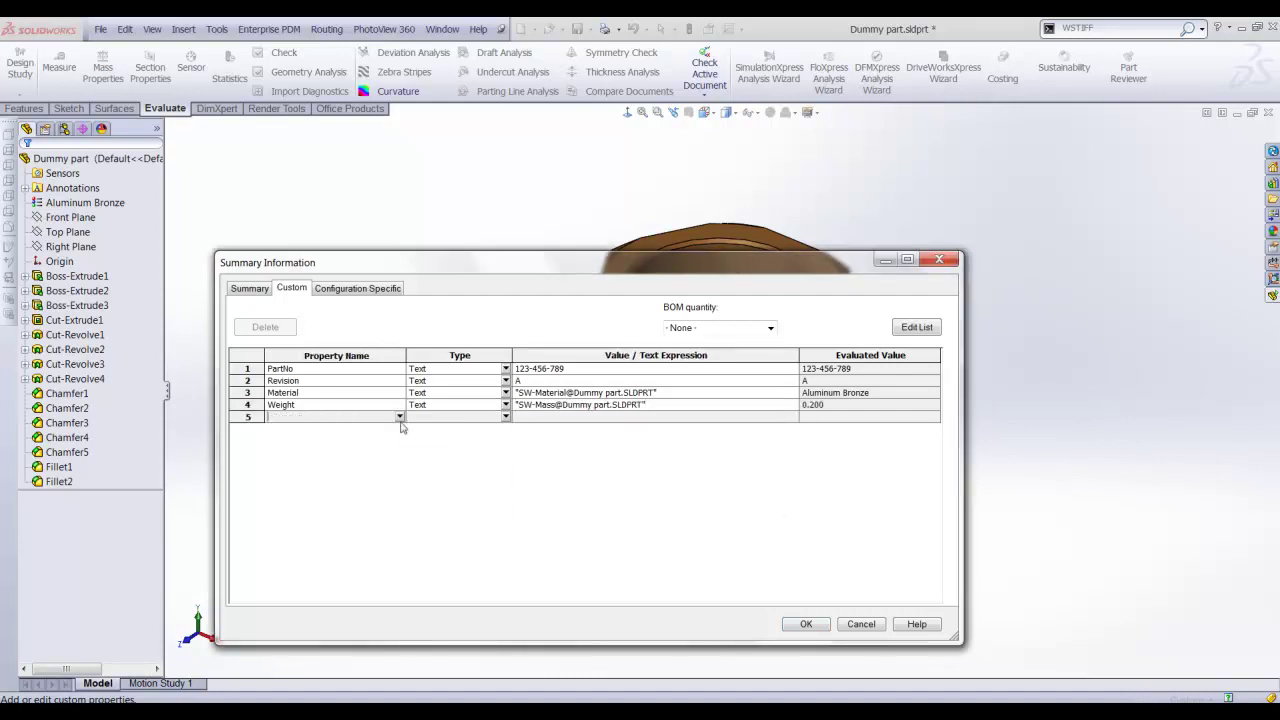
left_click(399, 416)
left_click_drag(399, 430, 401, 462)
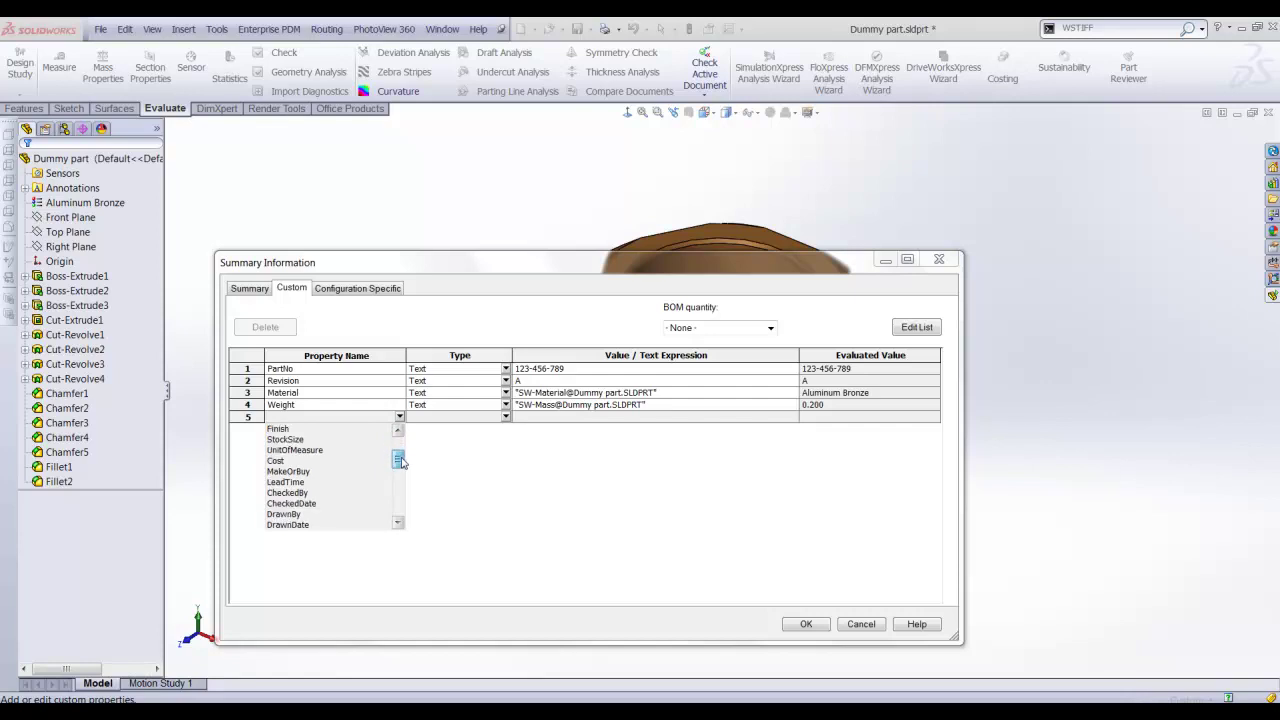
Fill in author initials, title DUMMY PART and subject FOR SHEET SETUP, then return to Draw9.
left_click(249, 288)
type("CE")
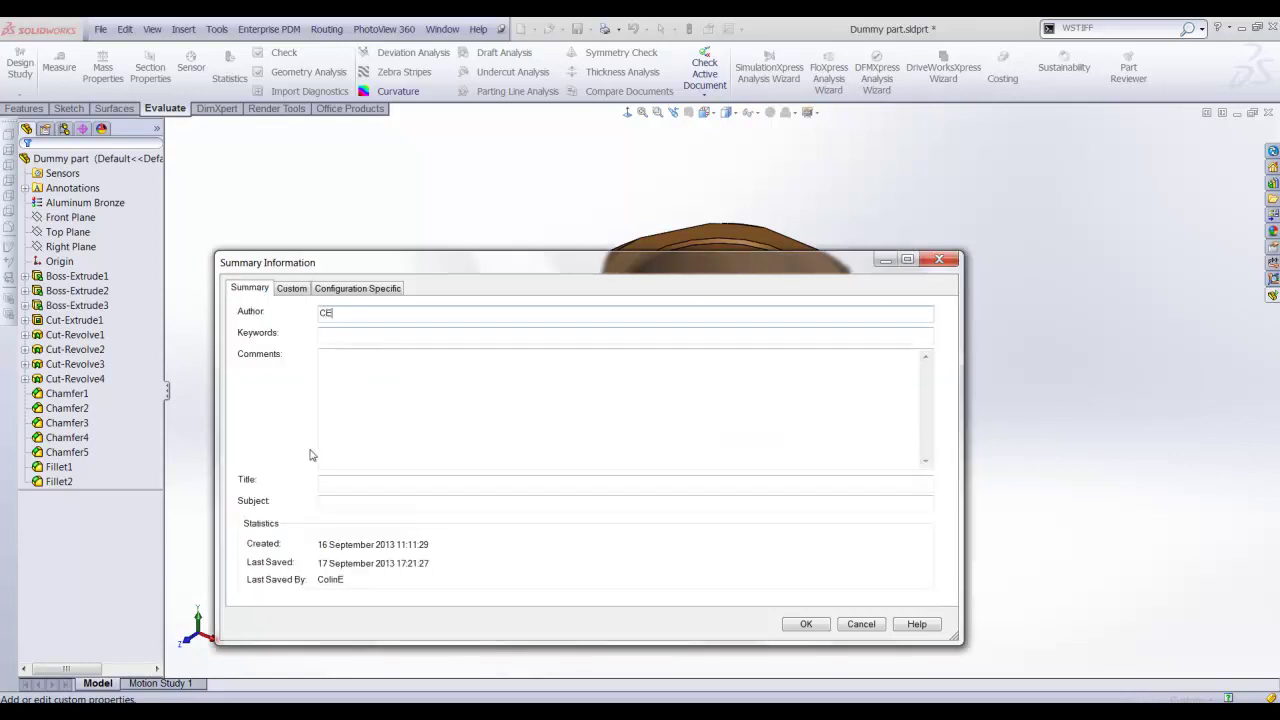
left_click(330, 482)
type("DUMMY PART")
key("Tab")
type("FOR ")
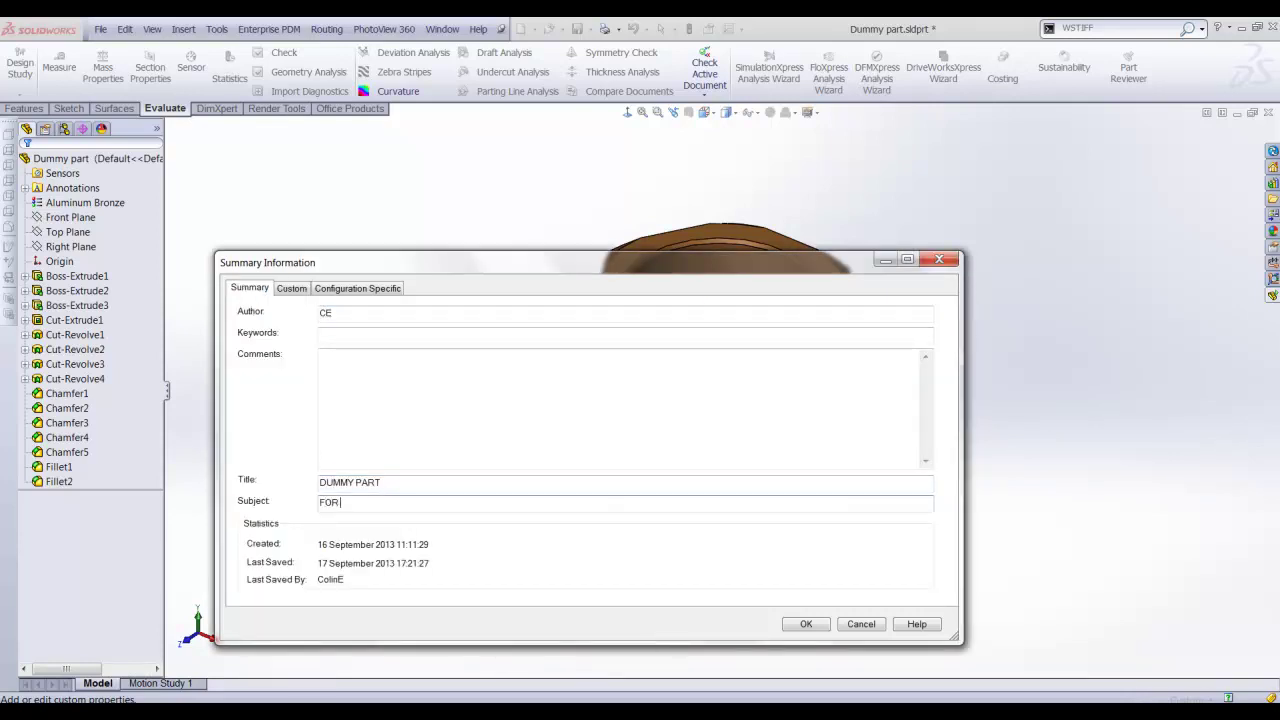
type("SHEET SETUP")
left_click(807, 624)
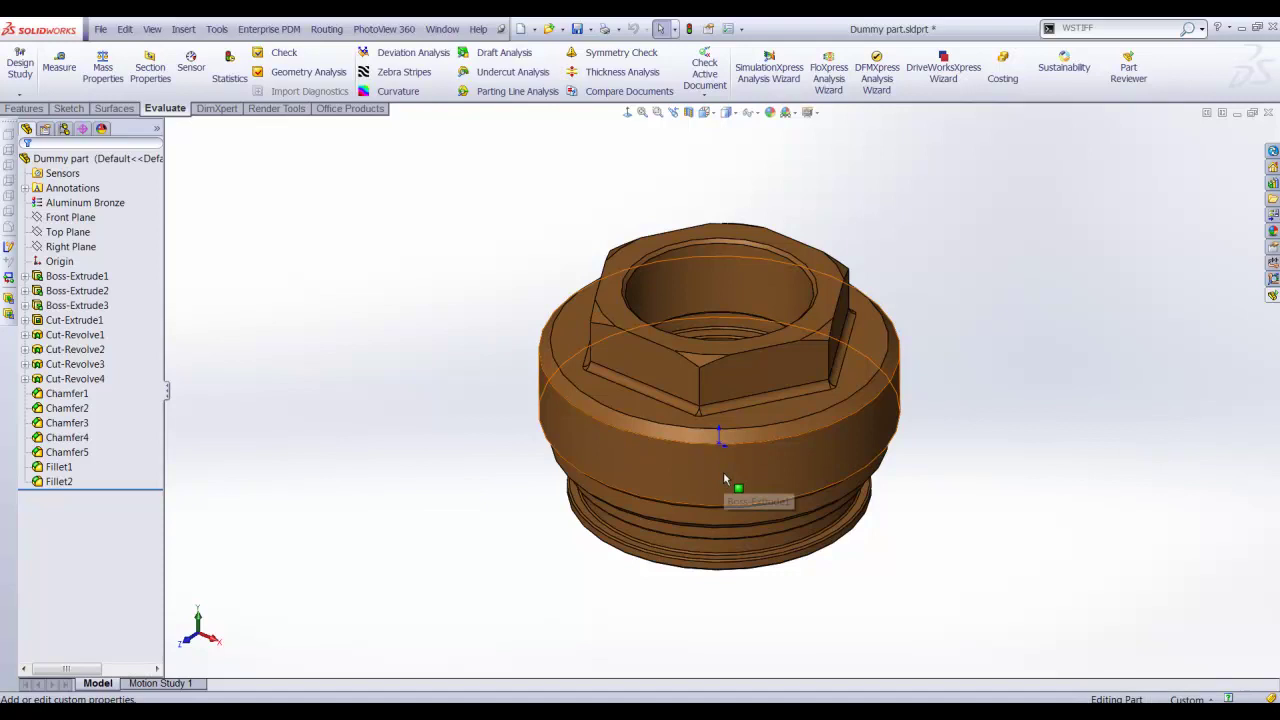
key("ctrl+Tab")
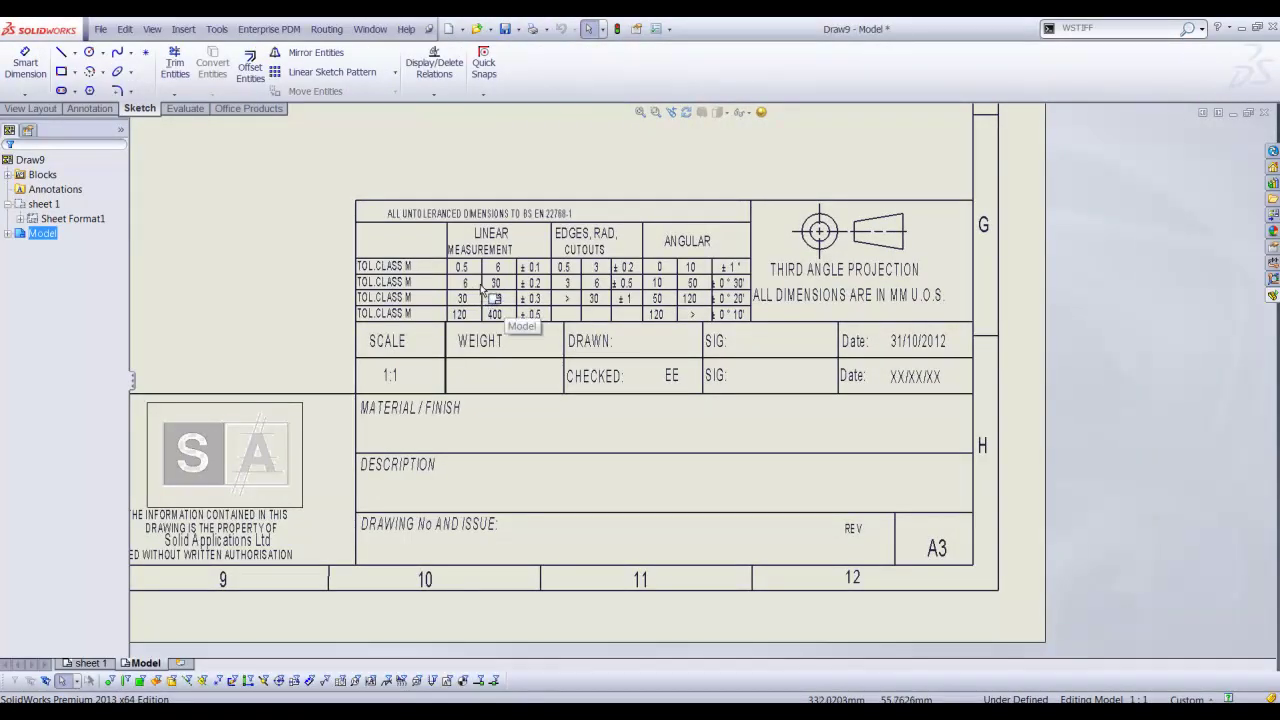
scroll(486, 286, "down", 5)
scroll(300, 209, "up", 1)
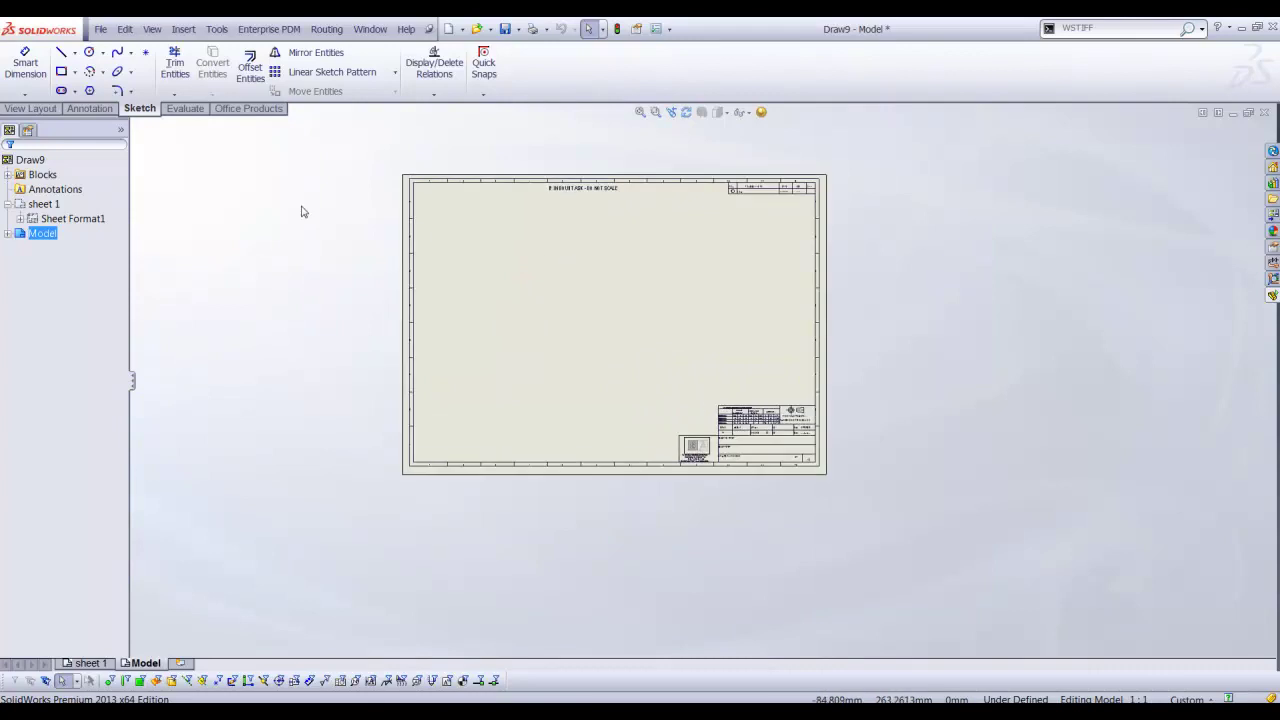
left_click(40, 108)
left_click(30, 75)
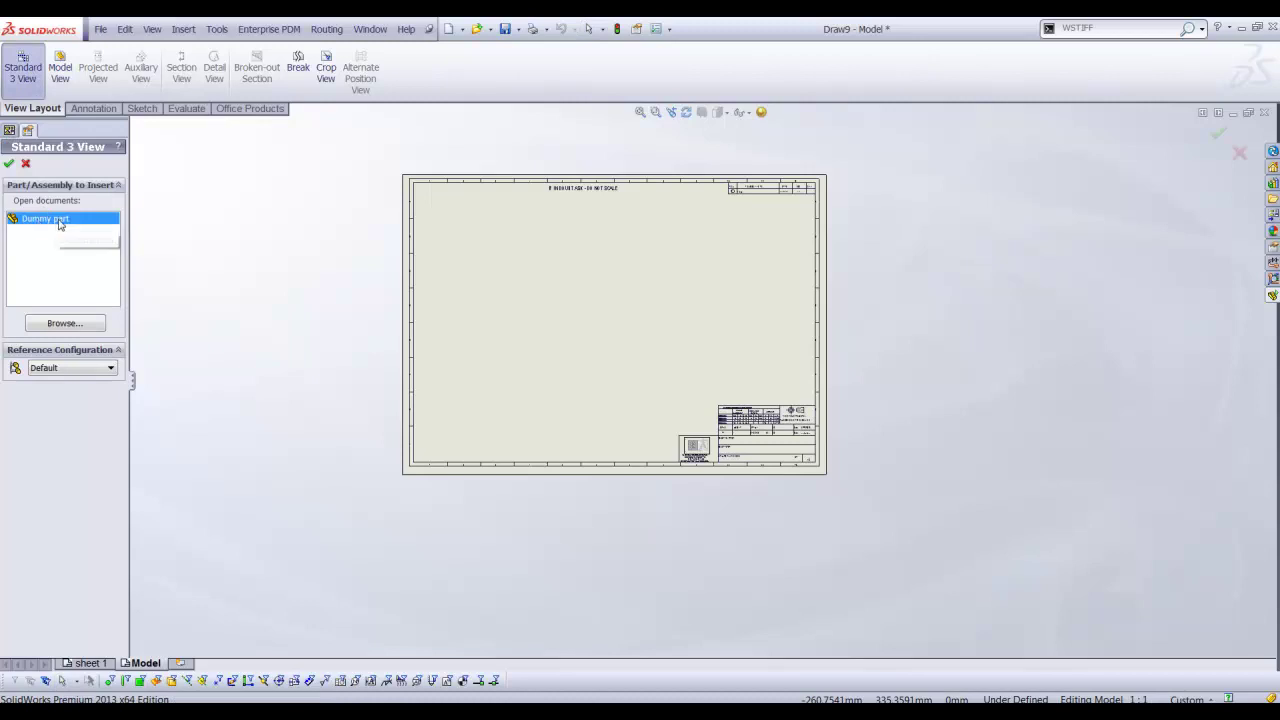
left_click(9, 164)
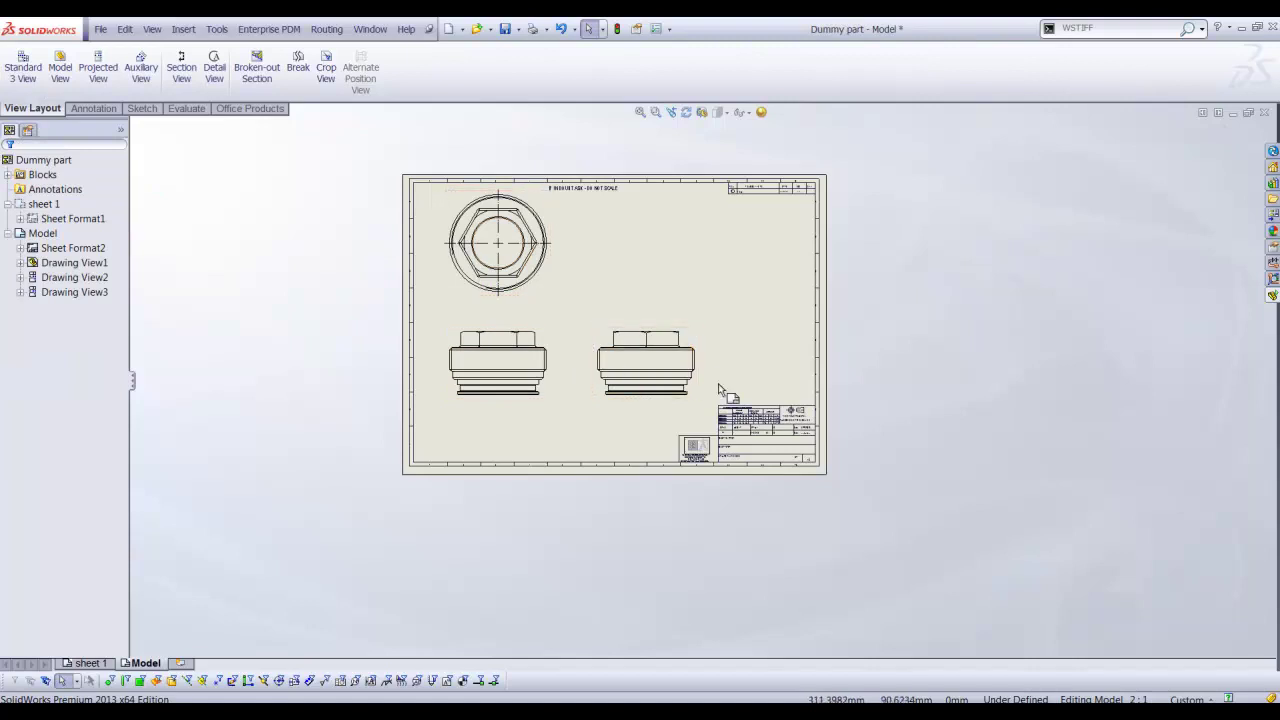
scroll(740, 400, "up", 3)
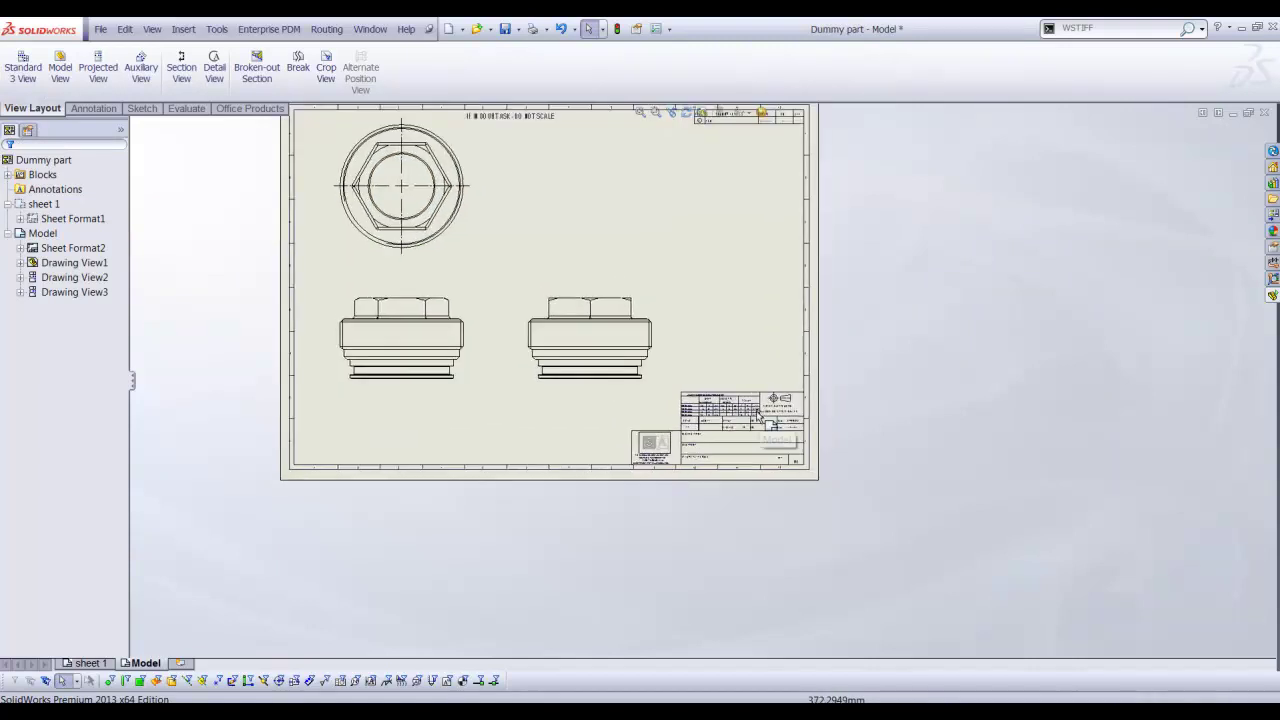
Put the Model sheet into Edit Sheet Format and zoom in on the title block.
right_click(702, 273)
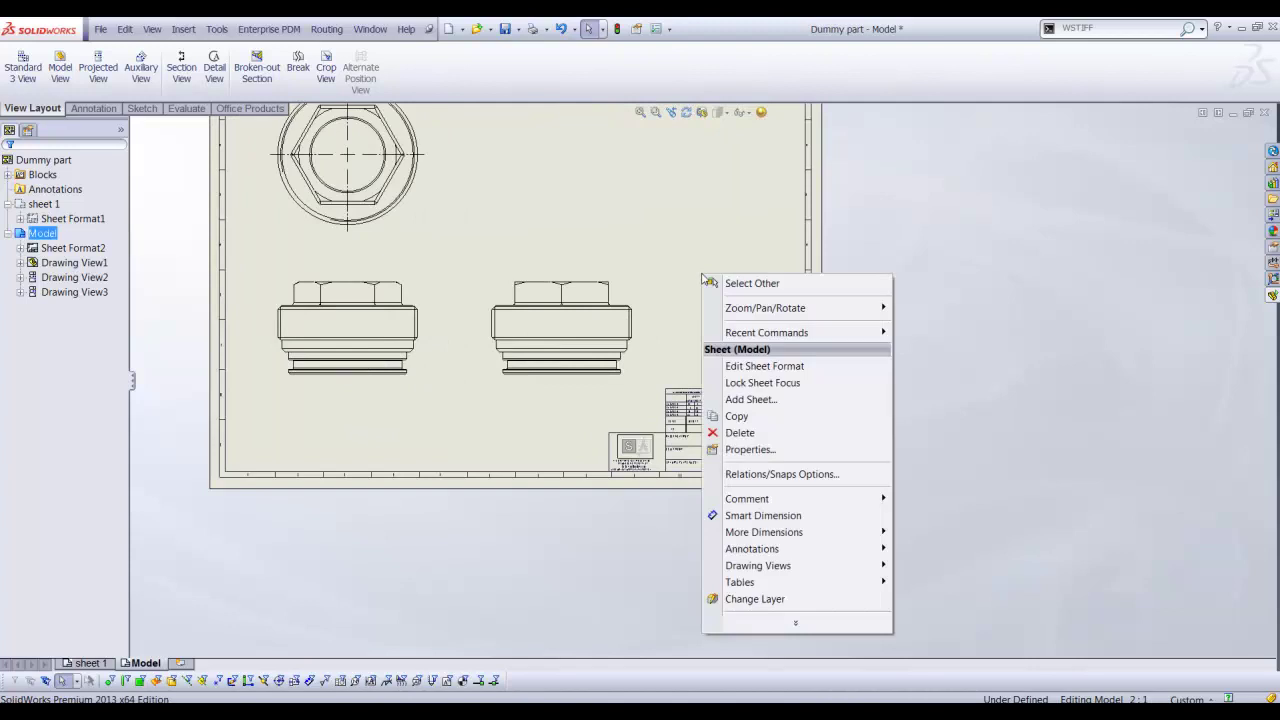
left_click(765, 367)
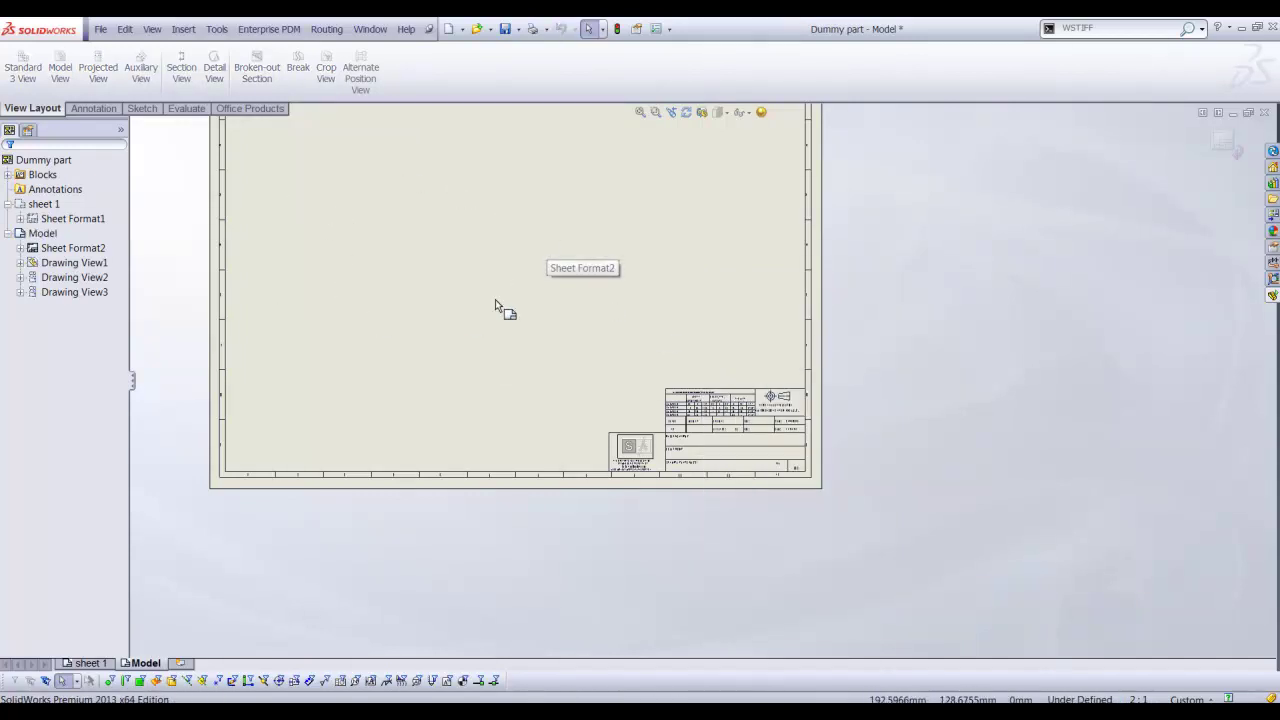
scroll(740, 422, "down", 6)
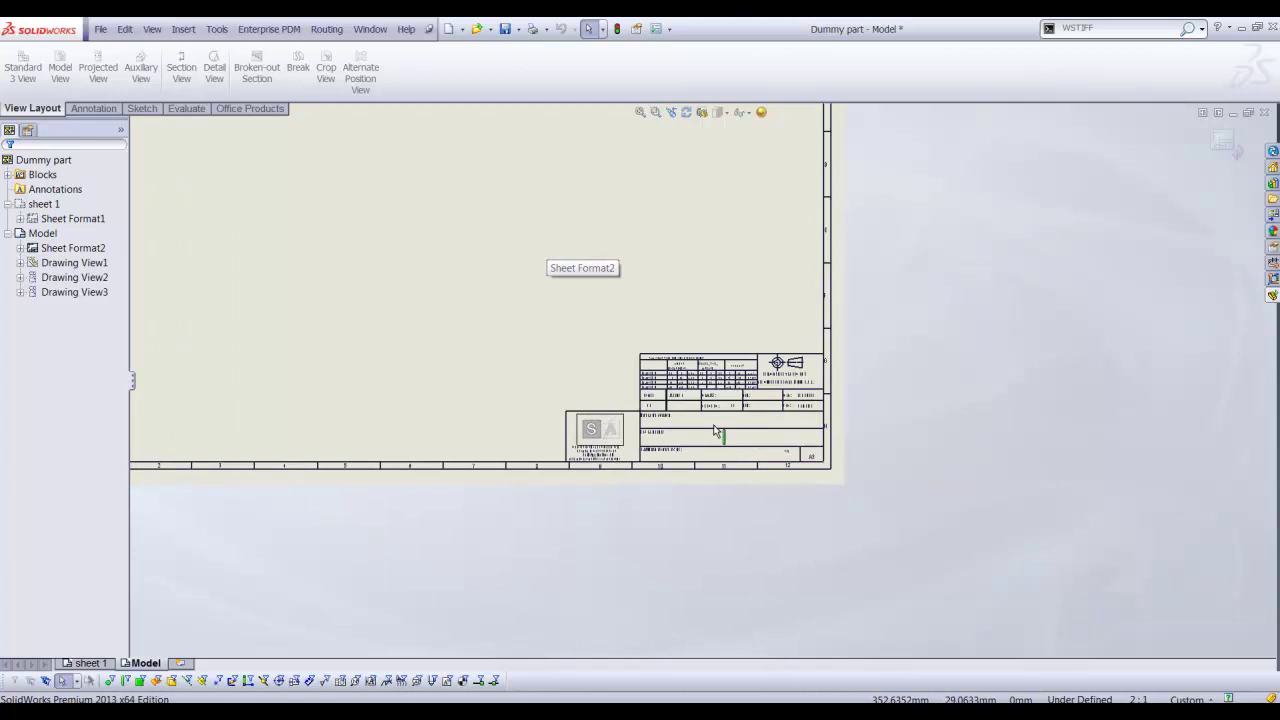
scroll(720, 410, "down", 4)
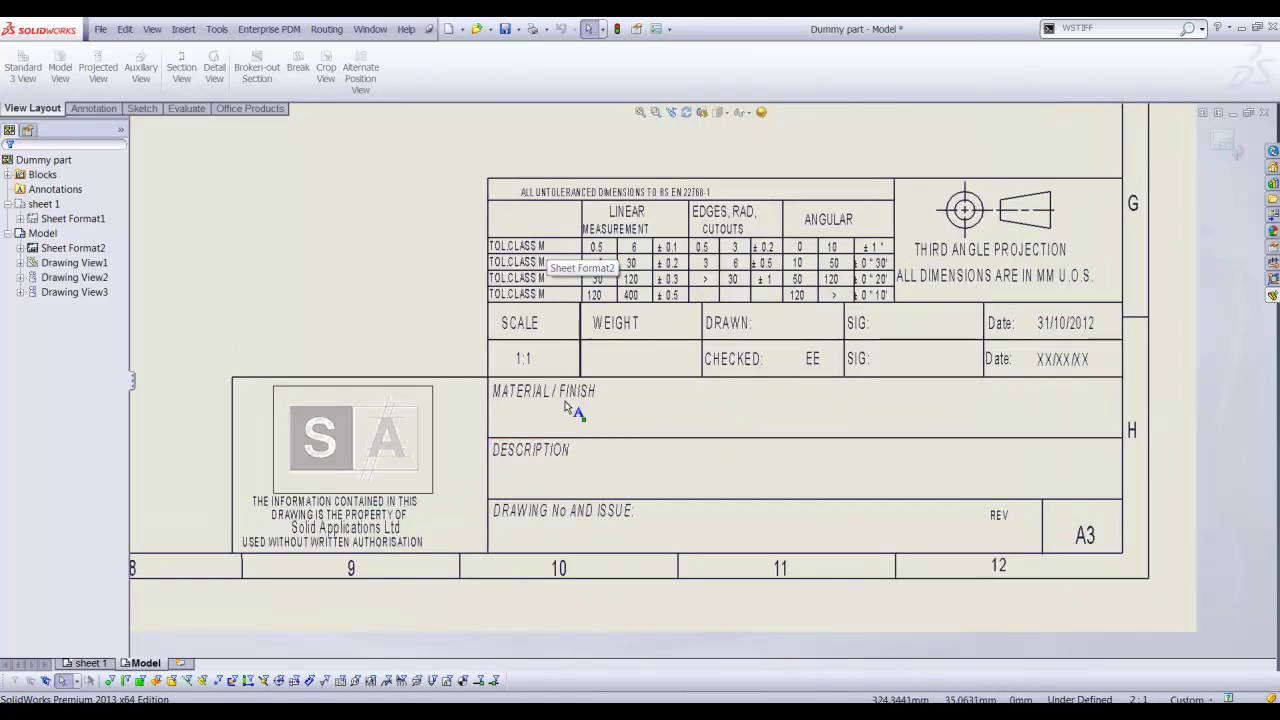
Start a No Leader note with the document font turned off and Arial Narrow chosen.
left_click(106, 110)
left_click(173, 65)
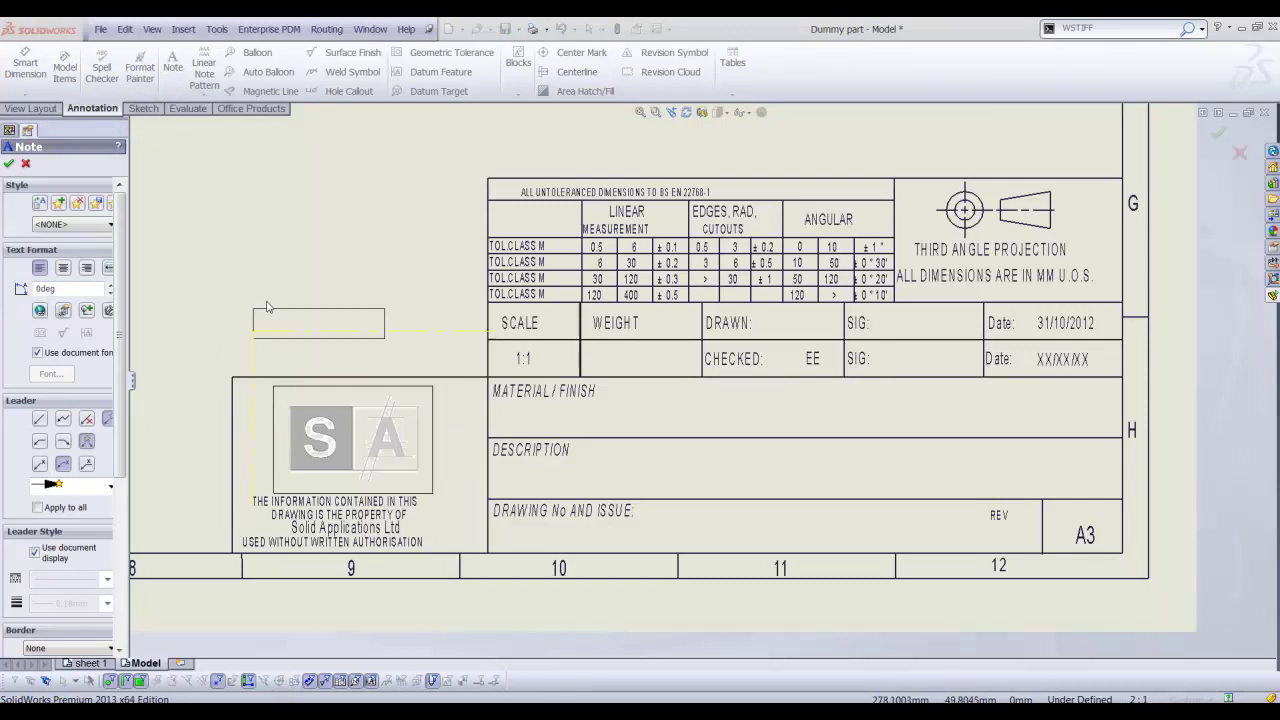
left_click(86, 421)
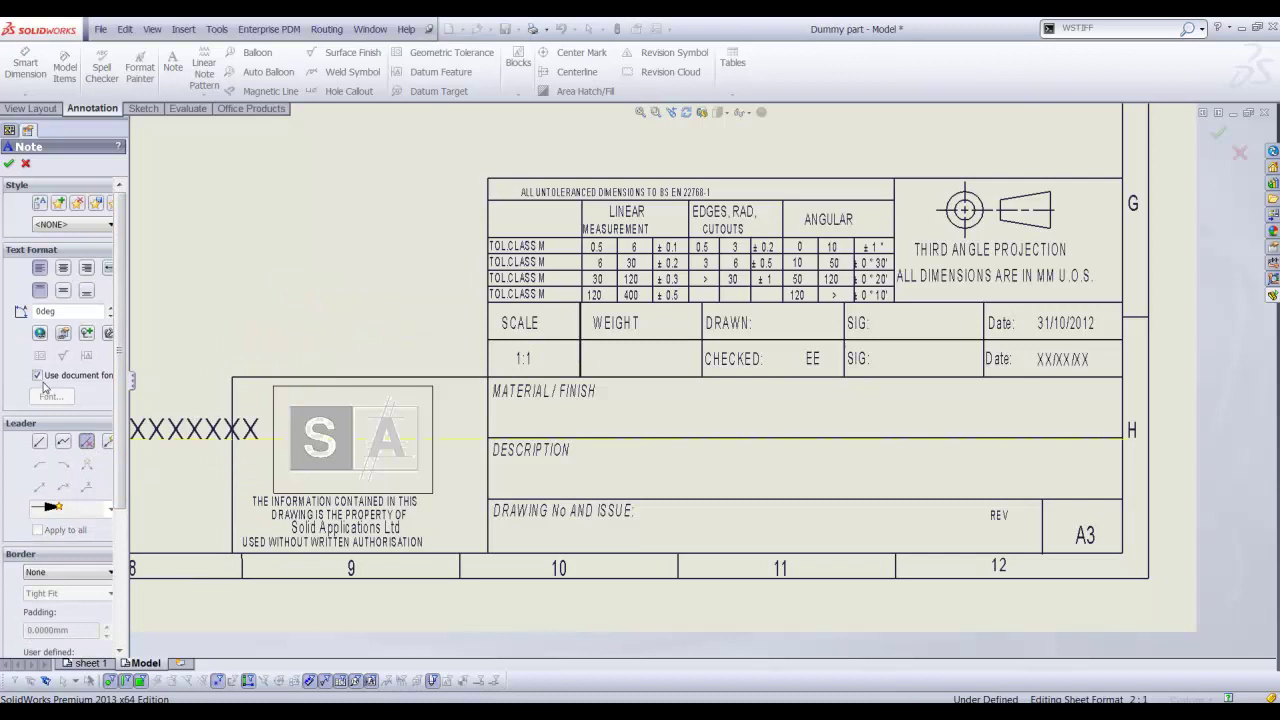
left_click(38, 377)
left_click(52, 397)
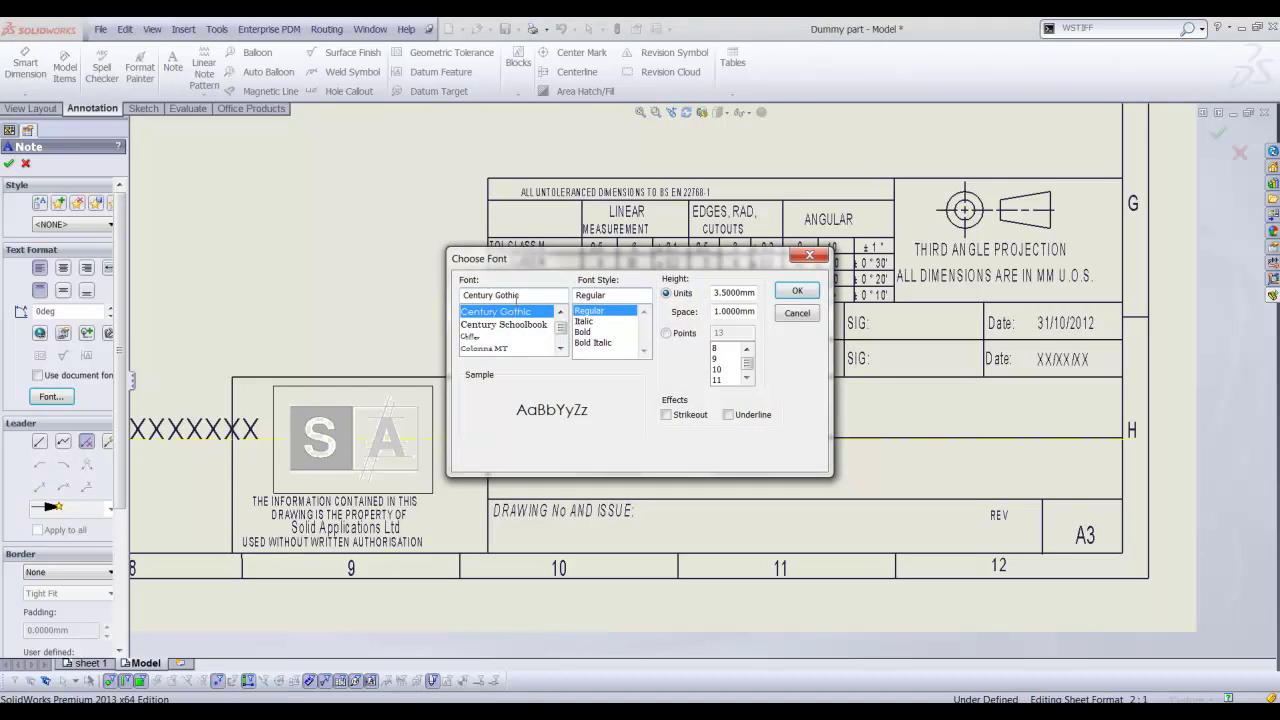
left_click(523, 297)
type("AR")
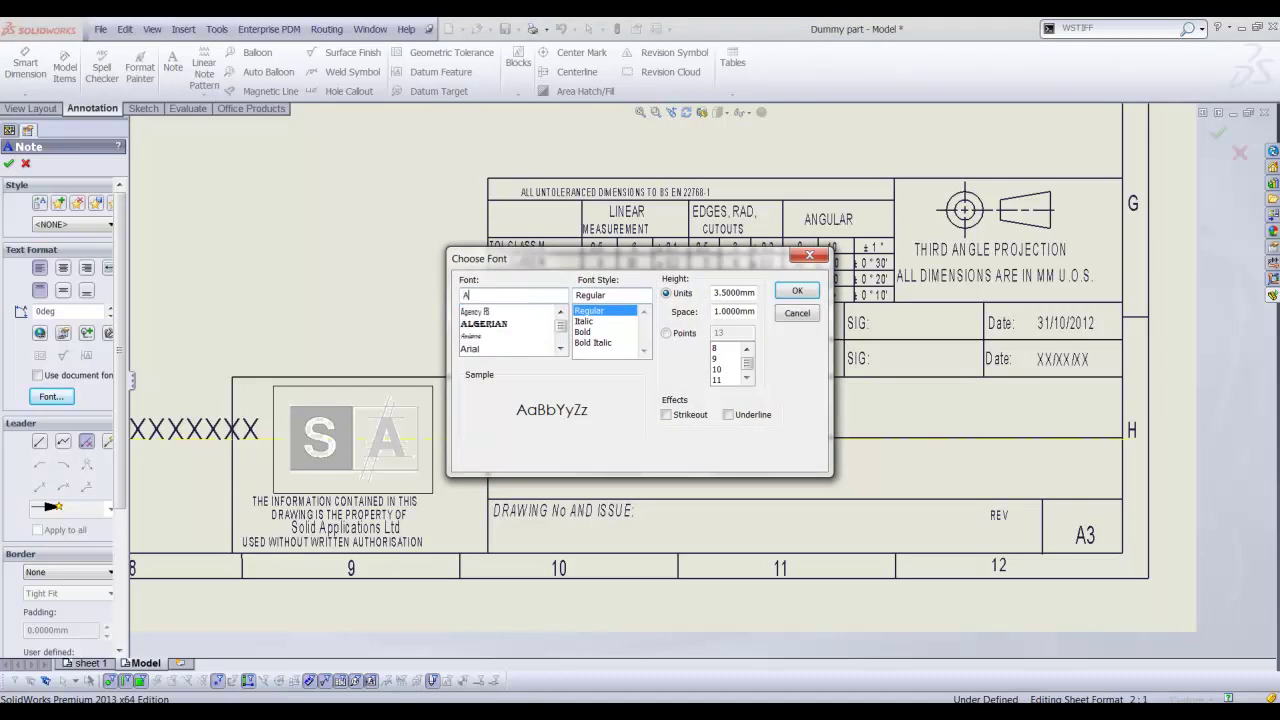
left_click(472, 312)
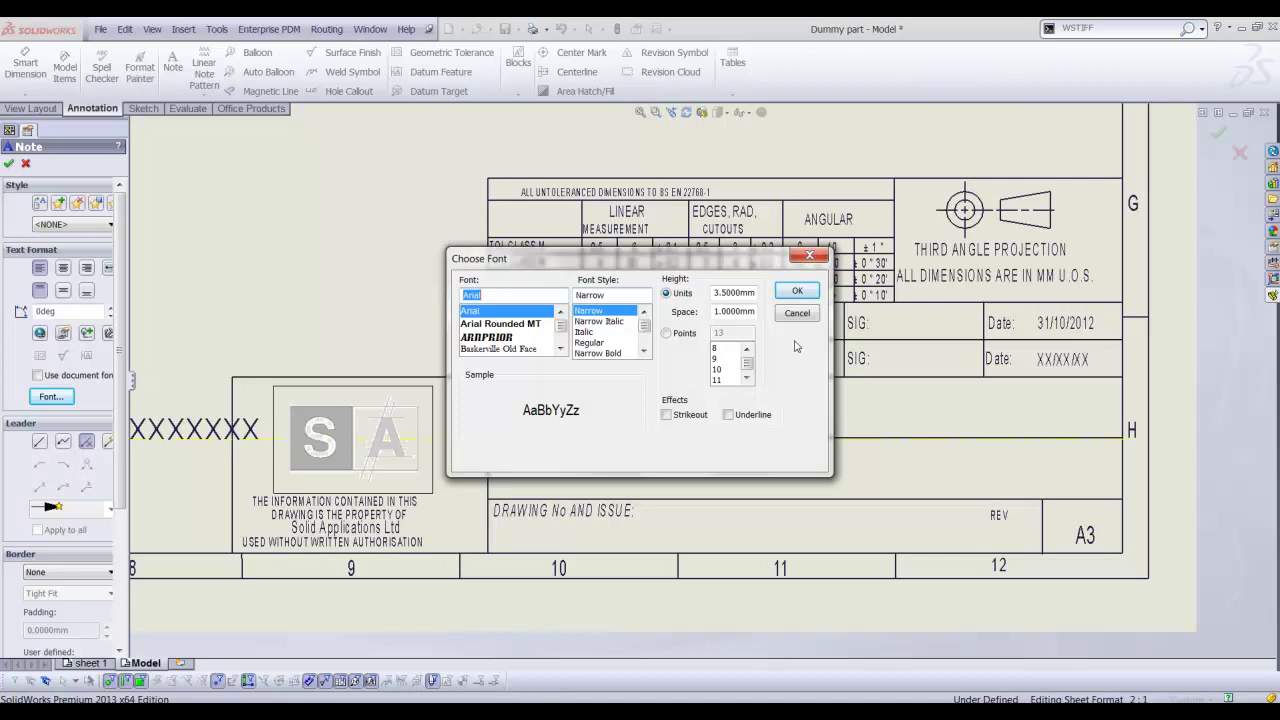
left_click(797, 291)
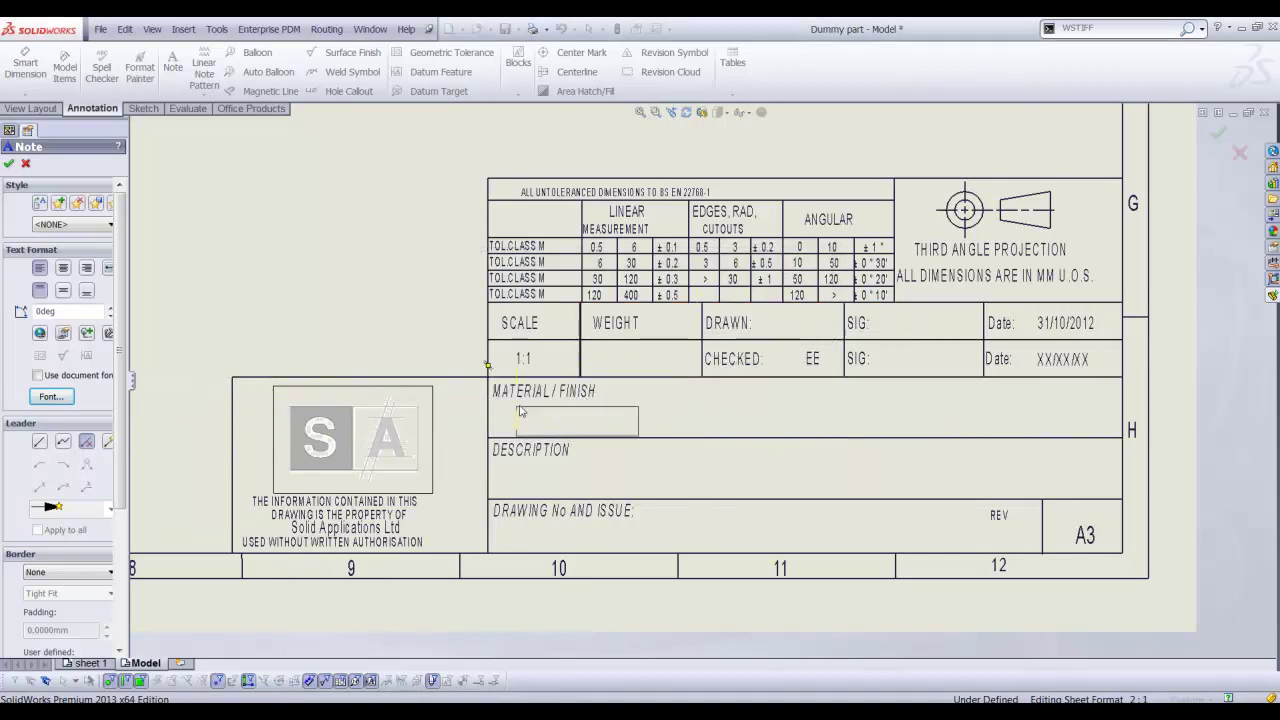
Place a note in the MATERIAL/FINISH cell linked to the Material property (Aluminum Bronze).
left_click(606, 405)
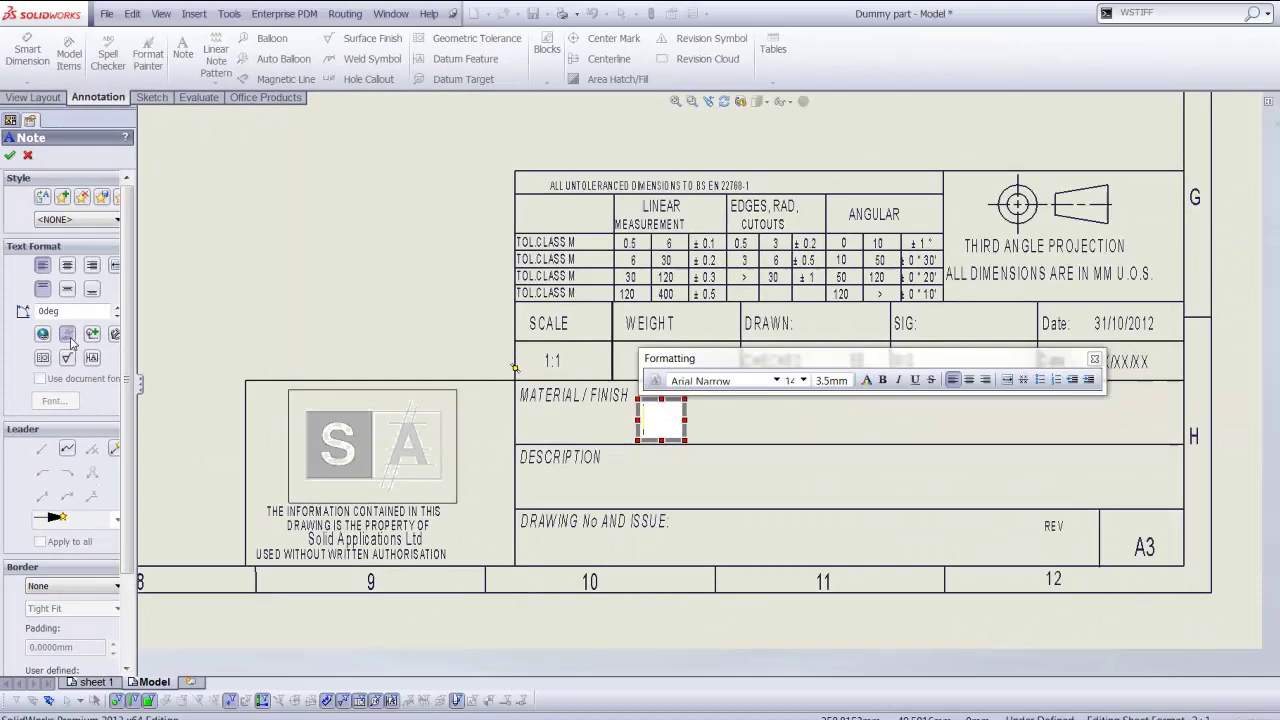
left_click(226, 383)
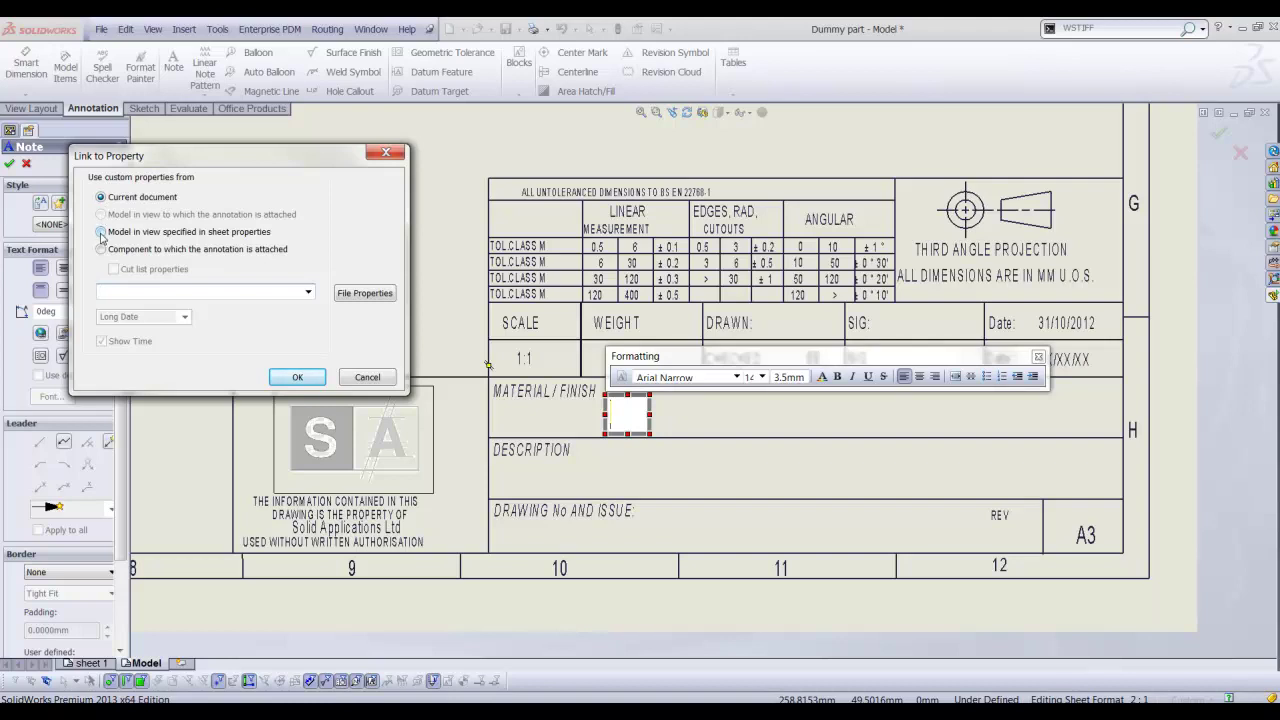
left_click(309, 293)
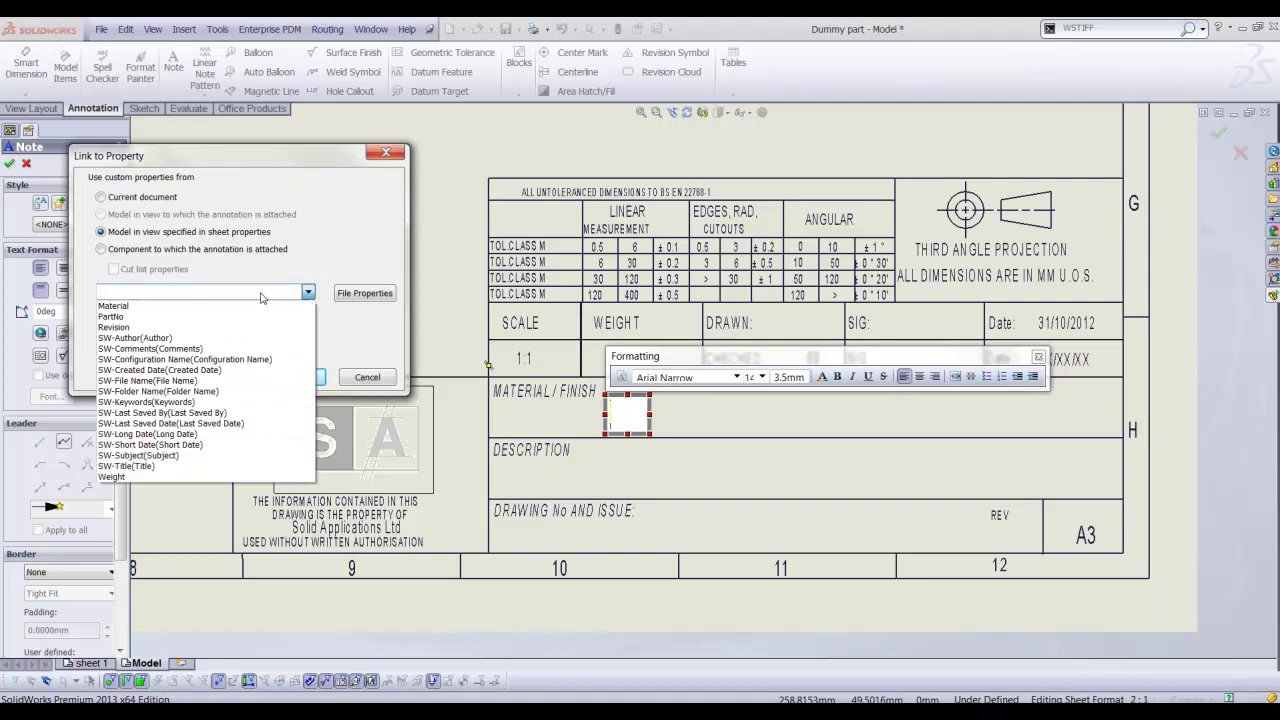
left_click(140, 307)
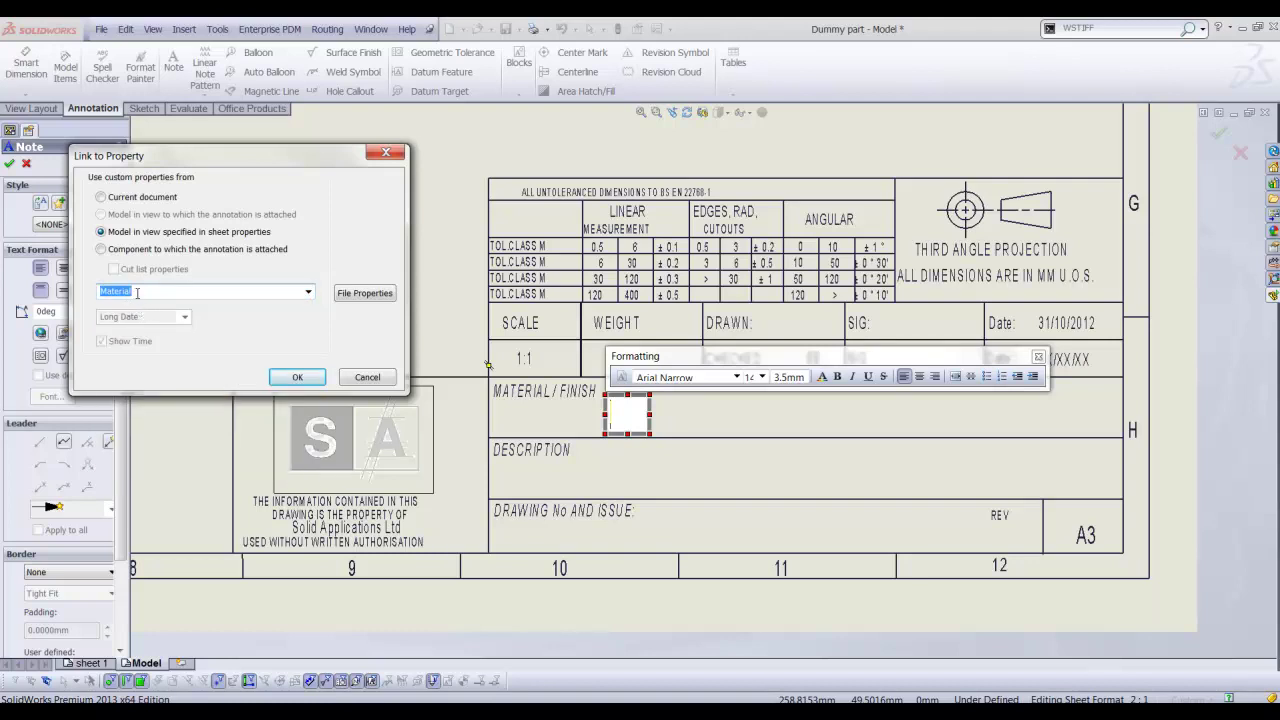
left_click(297, 378)
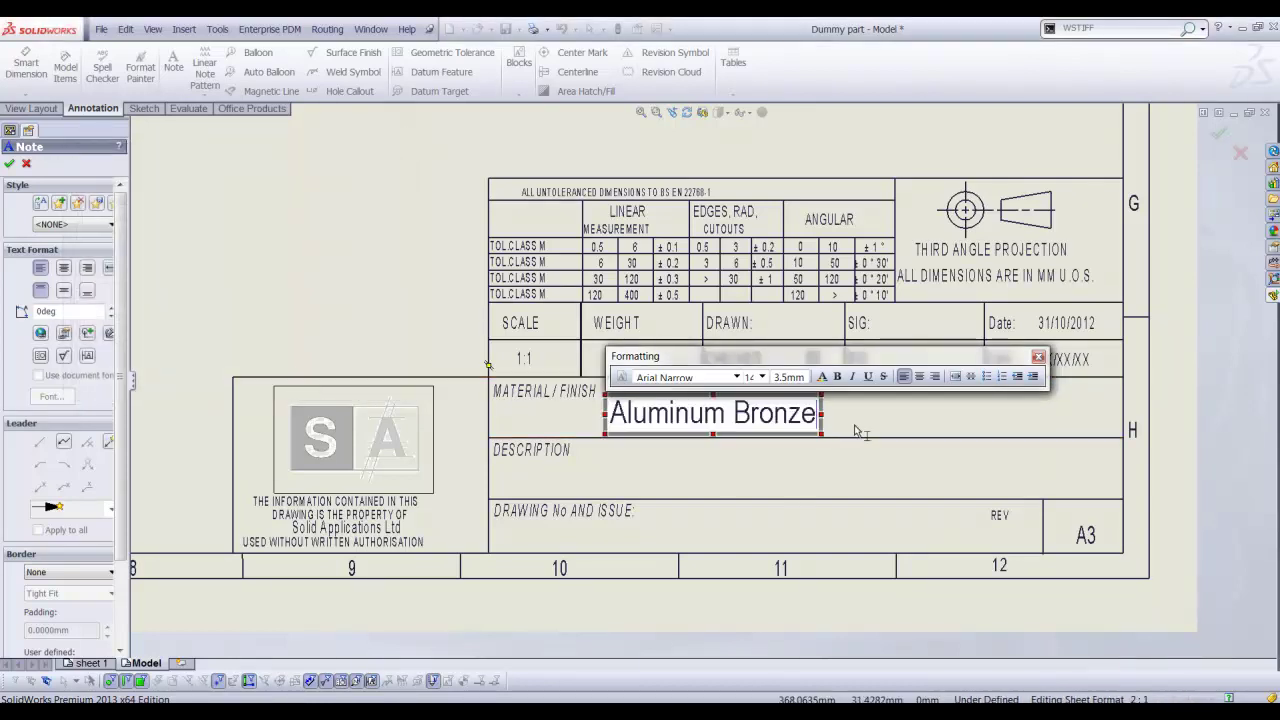
left_click(420, 279)
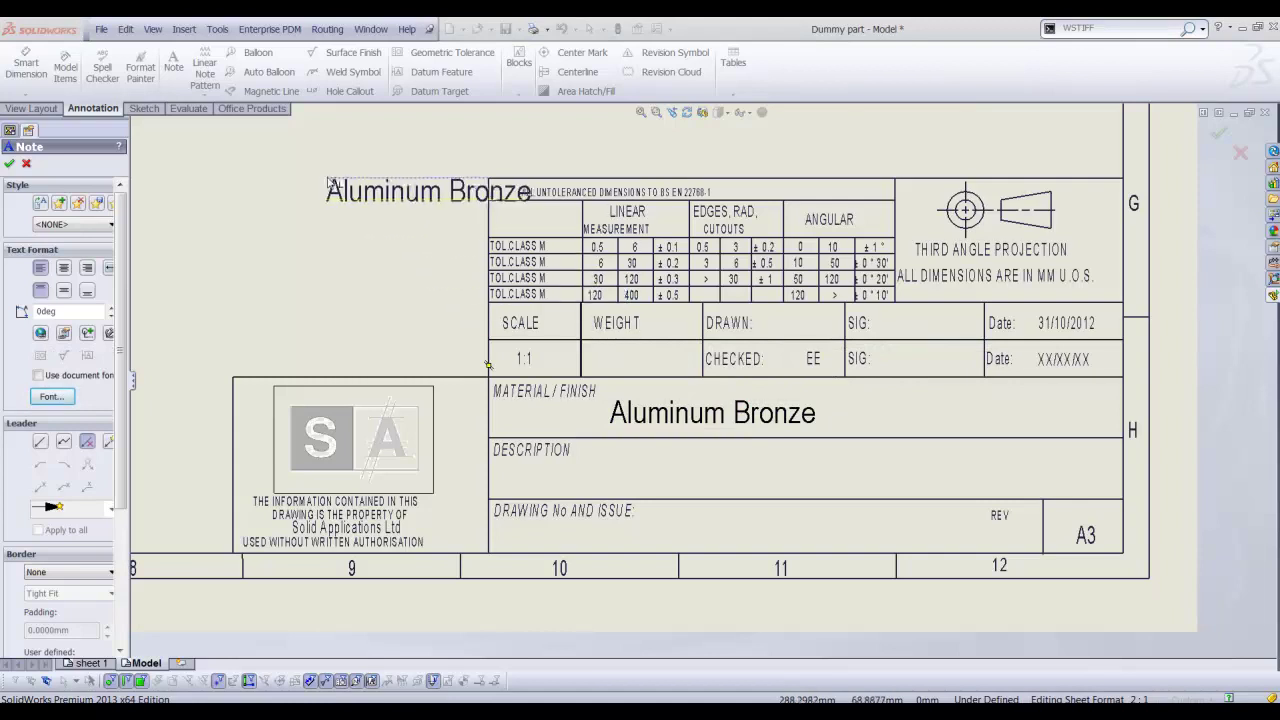
Place a DESCRIPTION note linked to SW-Title, showing DUMMY PART.
left_click(590, 450)
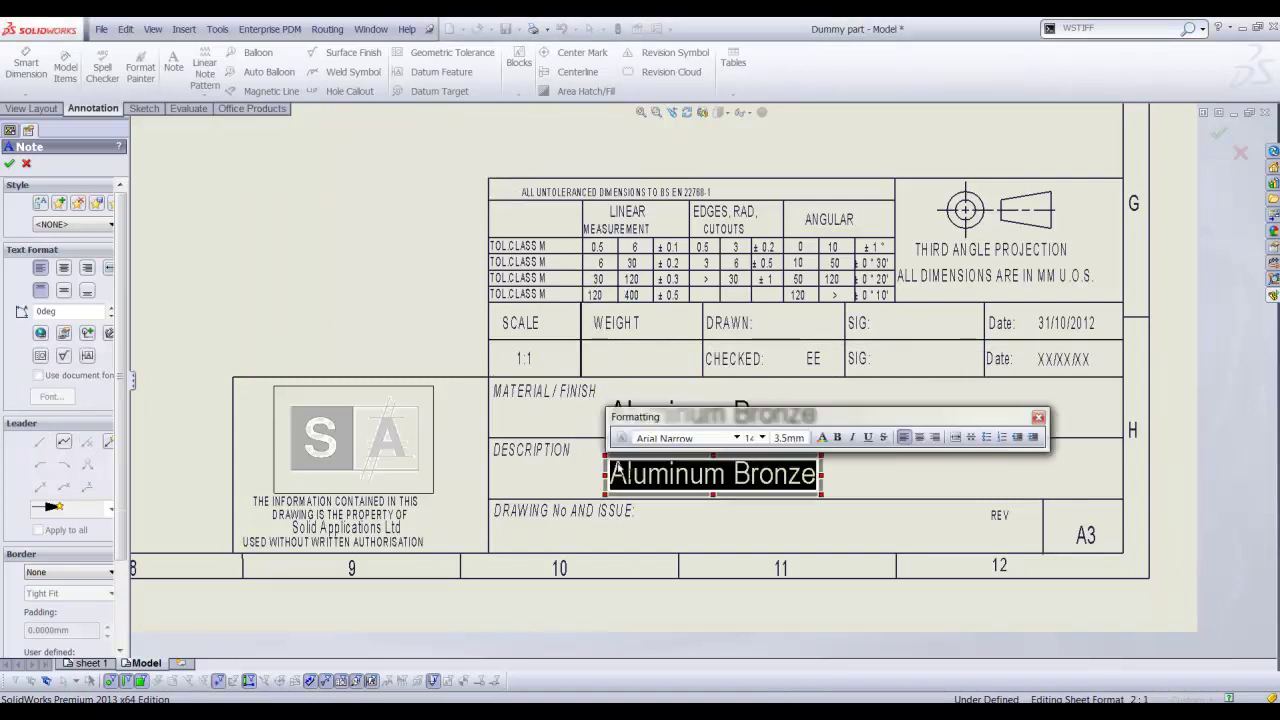
key("Delete")
left_click(63, 333)
left_click(100, 231)
left_click(308, 292)
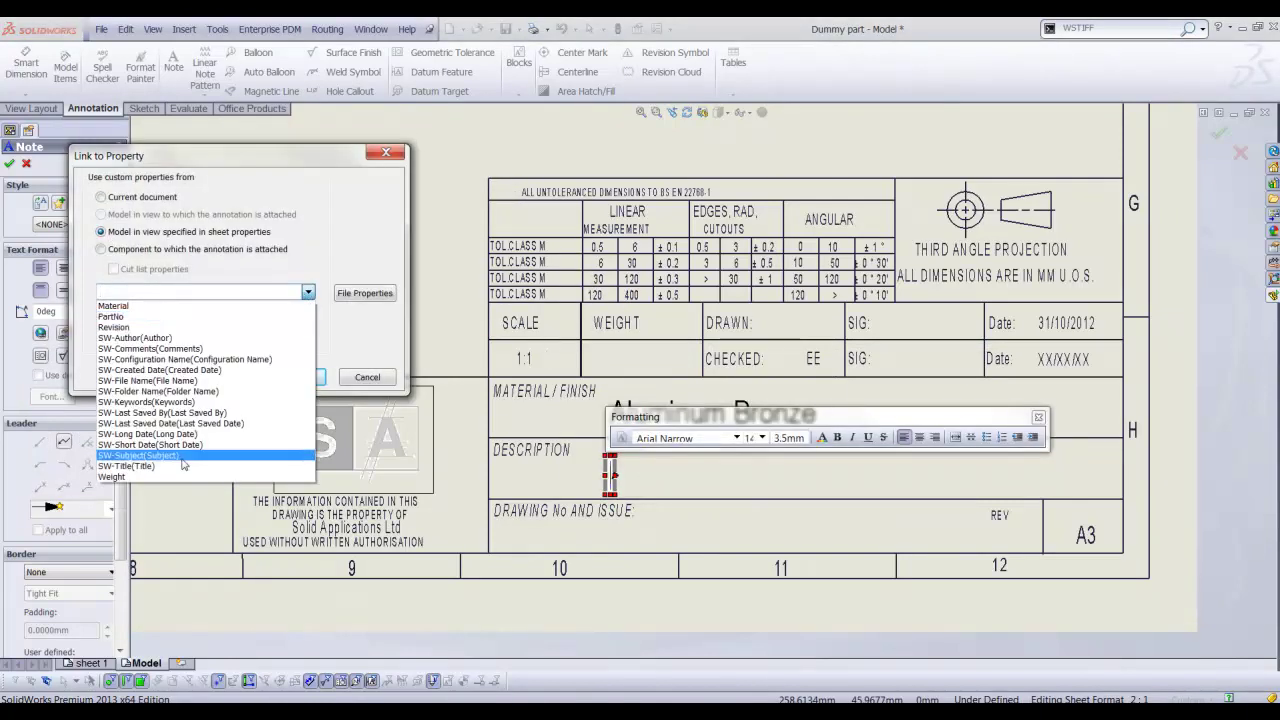
left_click(150, 463)
left_click(297, 376)
Add an Arial Narrow note in the DRAWING No row linked to PartNo (123-456-789).
left_click(700, 530)
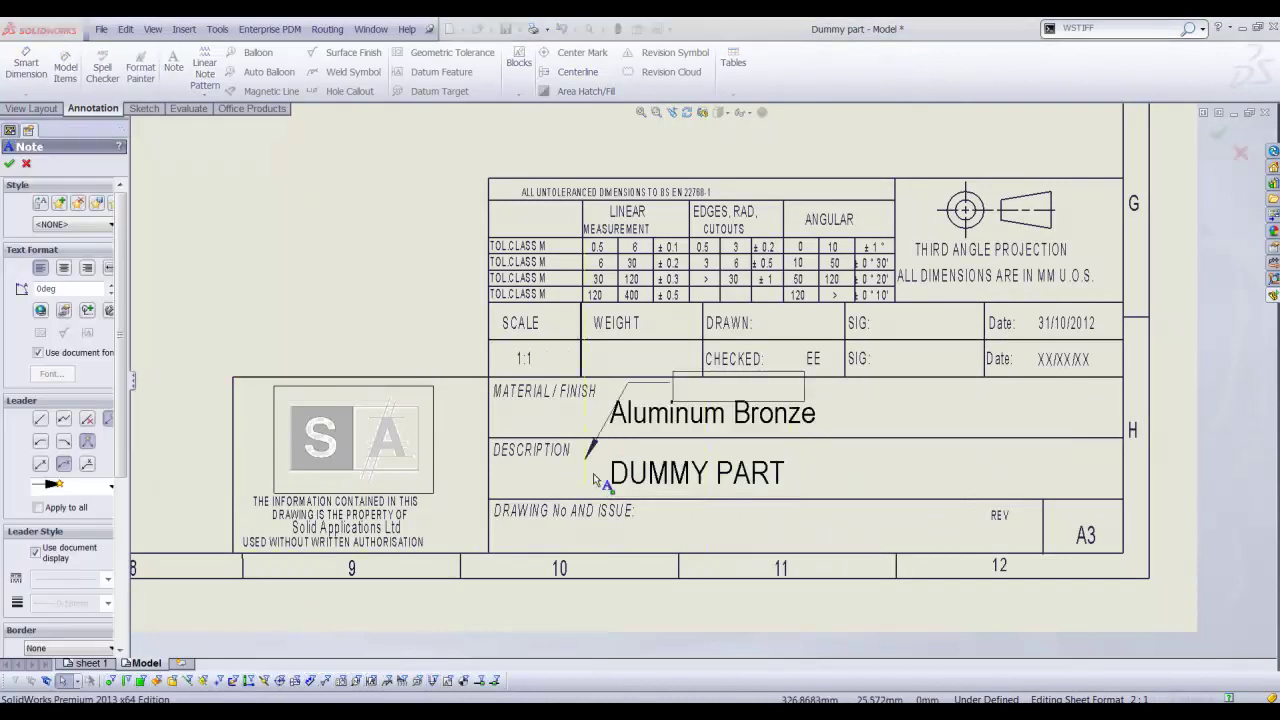
left_click(39, 375)
left_click(490, 300)
left_click(803, 286)
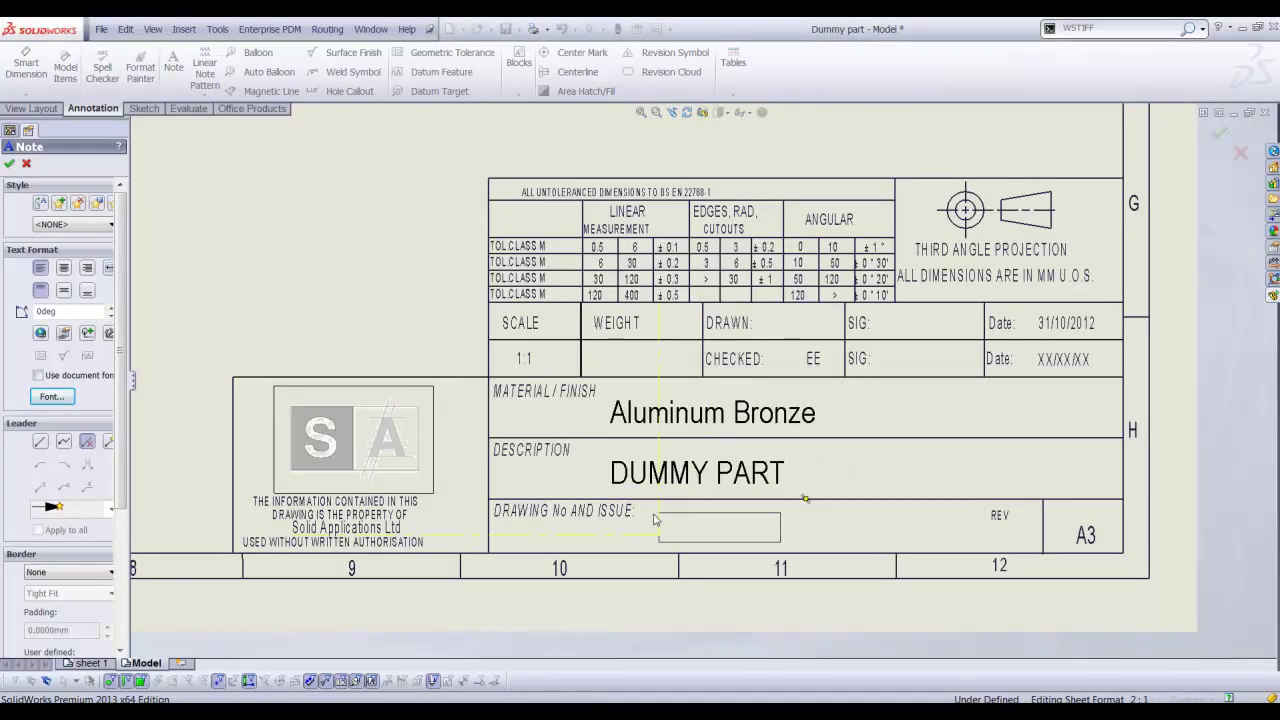
left_click(63, 333)
left_click(100, 231)
left_click(308, 291)
left_click(150, 400)
left_click(368, 375)
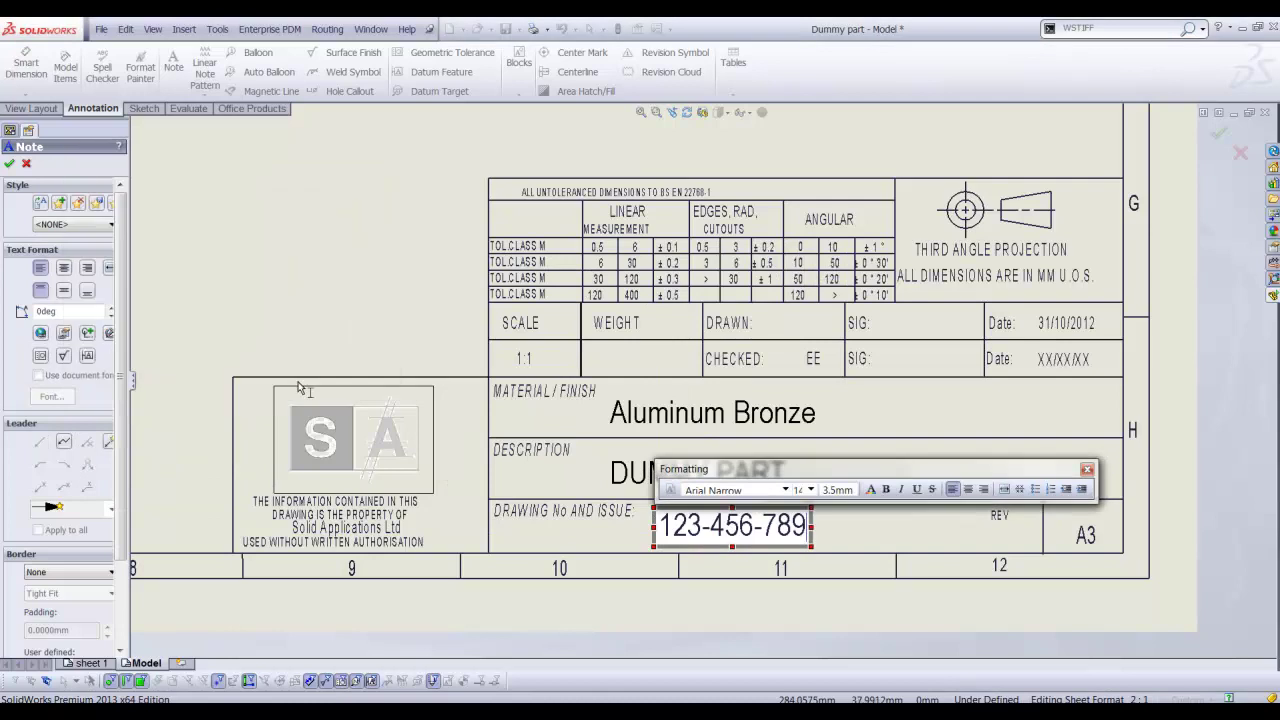
Place a note in the REV cell linked to the Revision property (A).
left_click(292, 275)
left_click(968, 535)
left_click(63, 333)
left_click(100, 231)
left_click(308, 291)
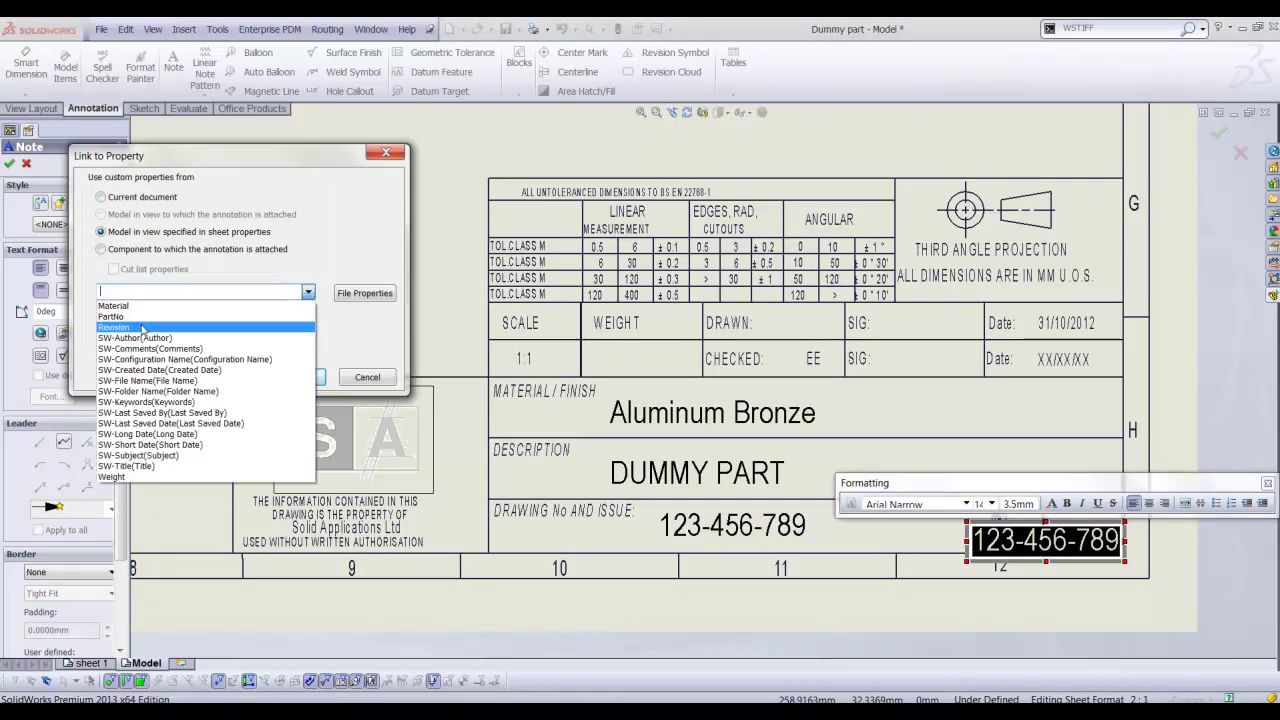
left_click(150, 340)
left_click(368, 375)
left_click(458, 318)
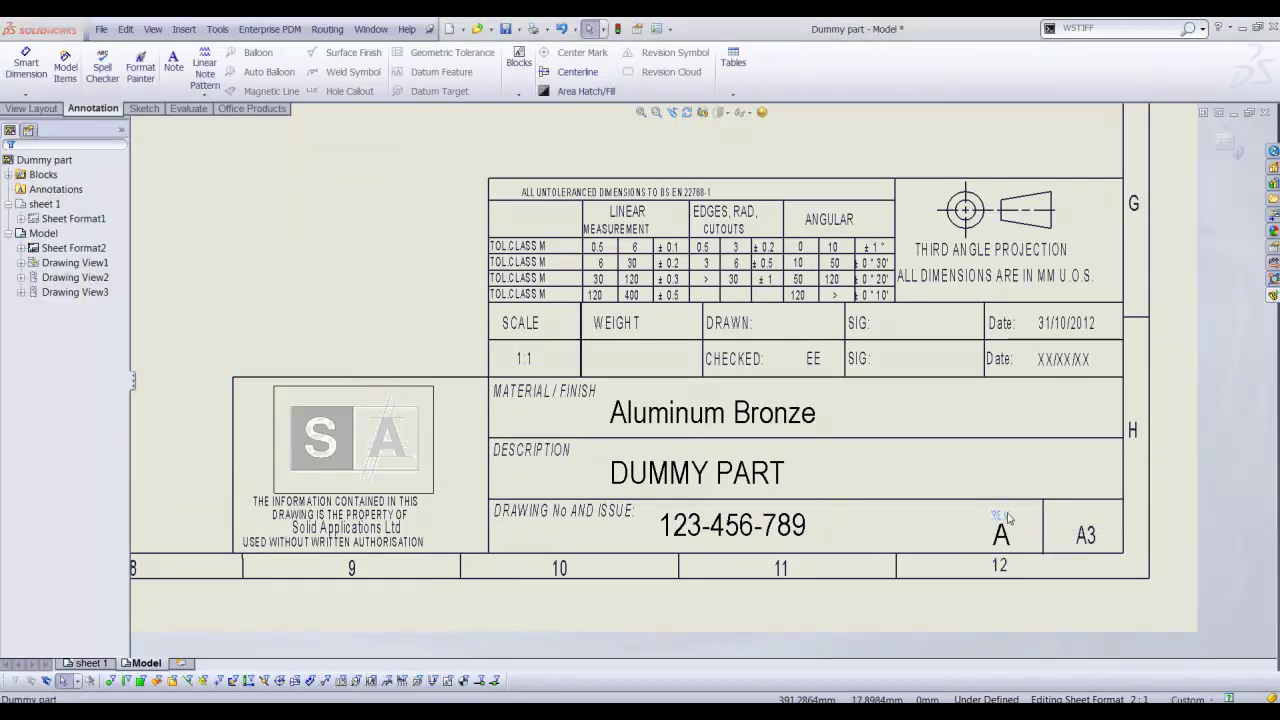
Drag the DUMMY PART and Aluminum Bronze notes right to line up with 123-456-789.
left_click_drag(628, 480, 667, 472)
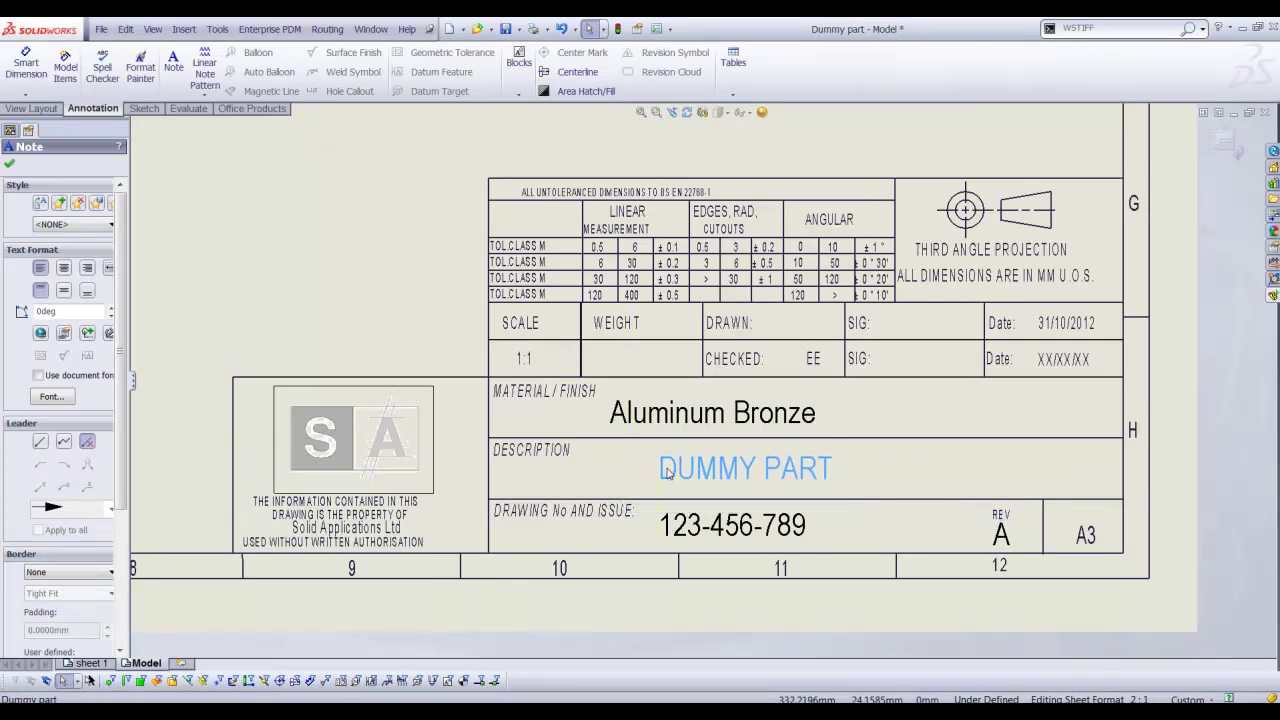
left_click_drag(628, 421, 666, 418)
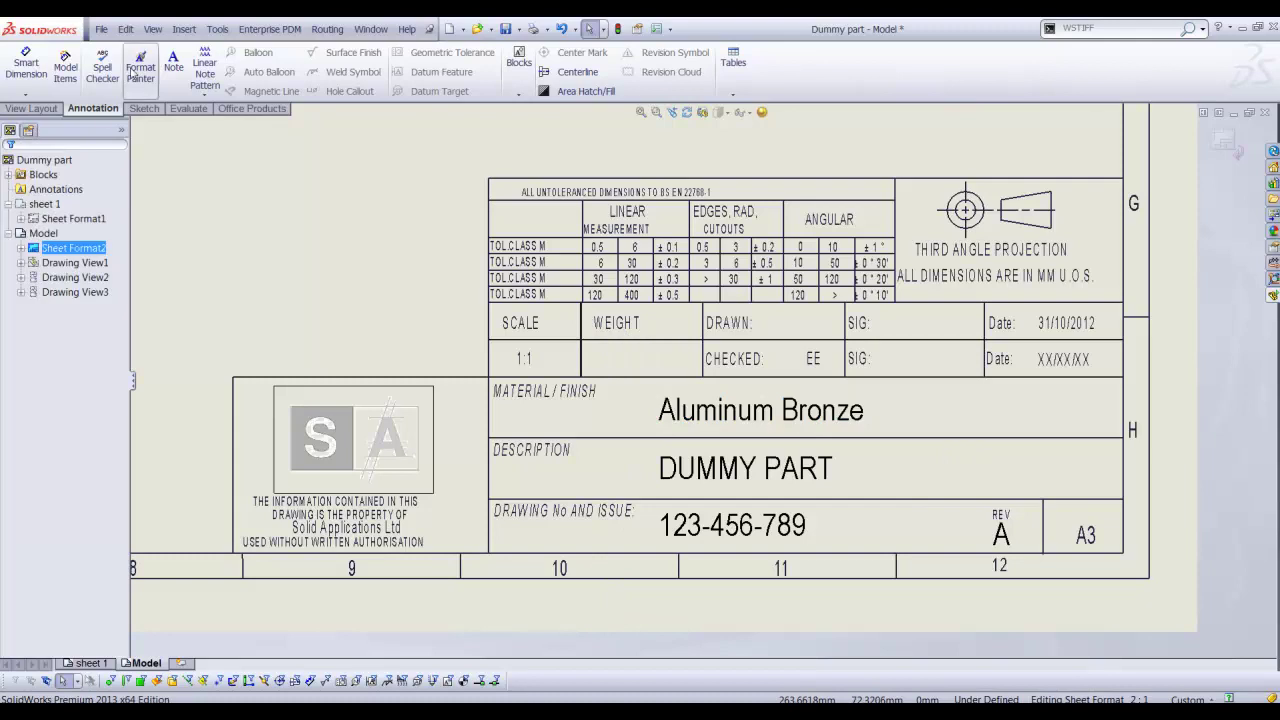
Add a WEIGHT-cell note linked to Weight (0.200 Kg), formatted like the existing title-block labels.
left_click(173, 62)
left_click(600, 349)
left_click(64, 333)
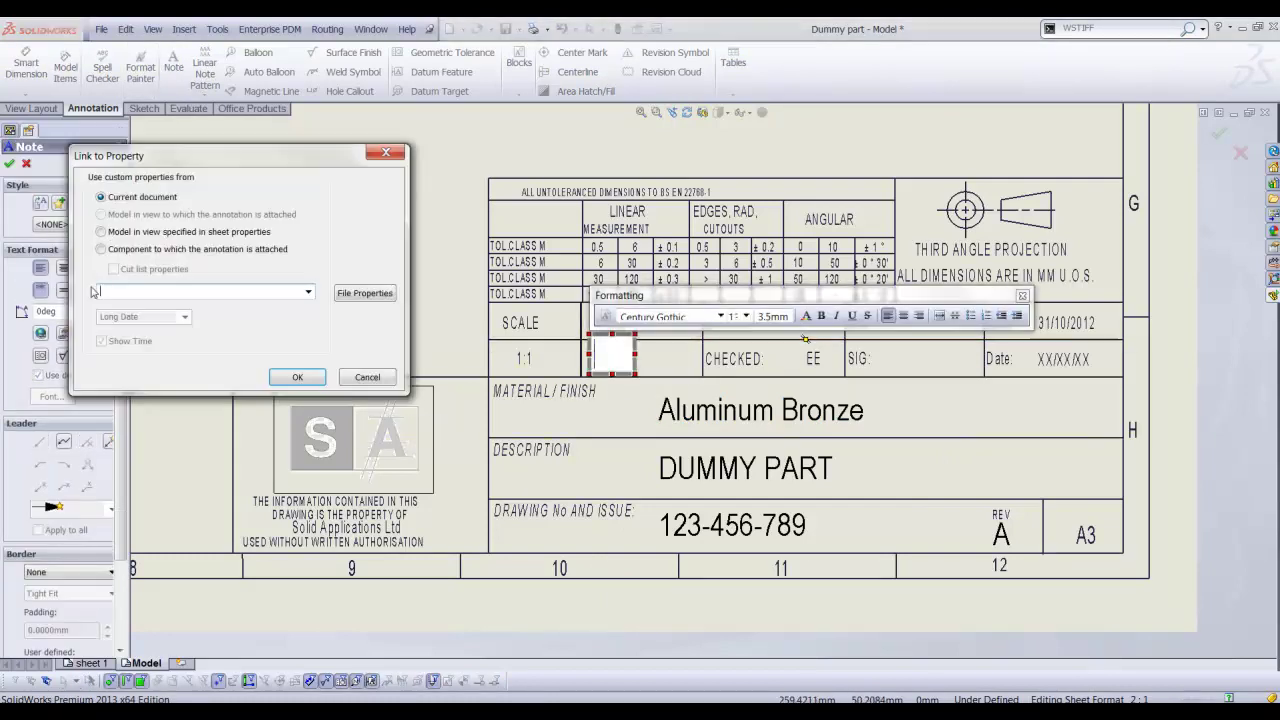
left_click(308, 292)
left_click(122, 480)
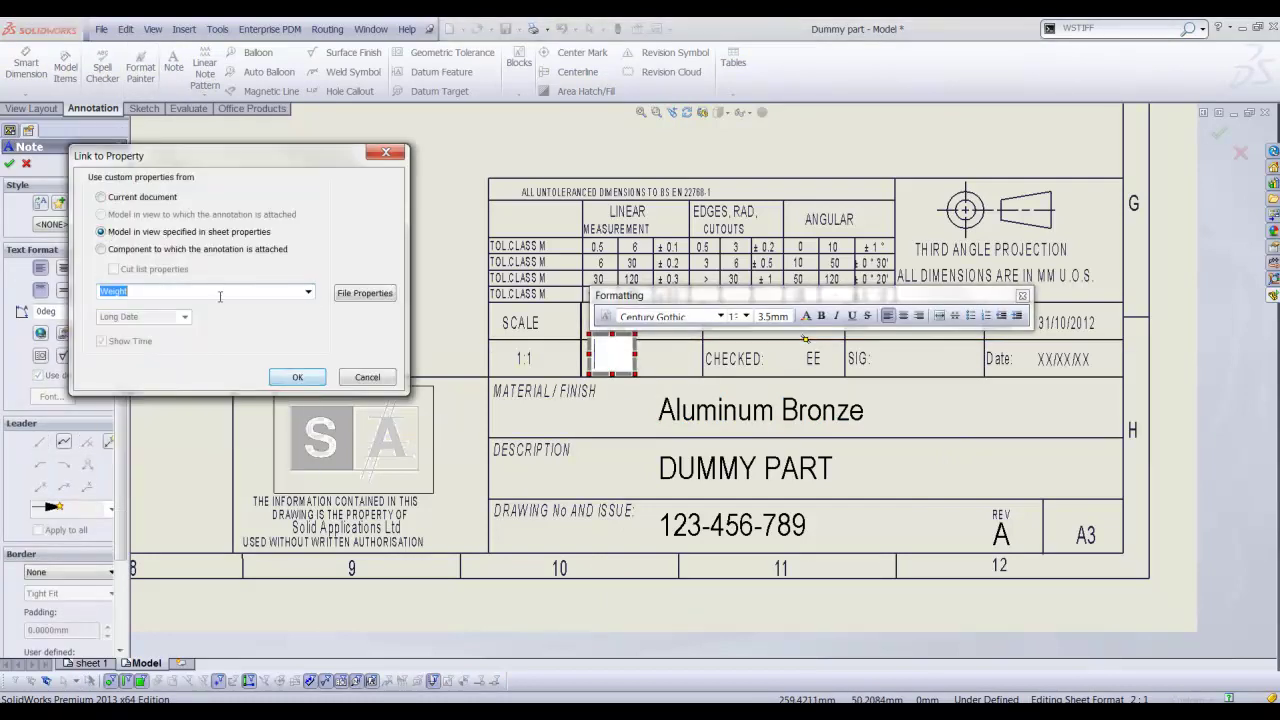
left_click(297, 377)
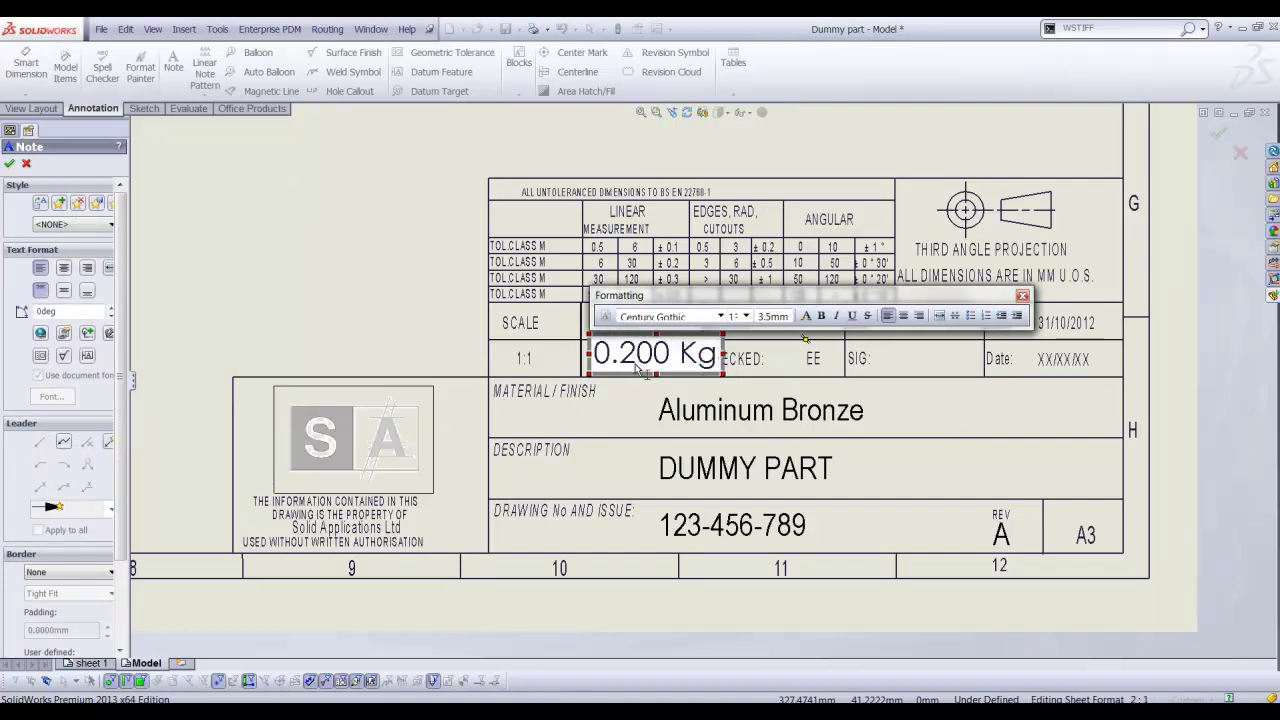
key("Escape")
left_click(140, 65)
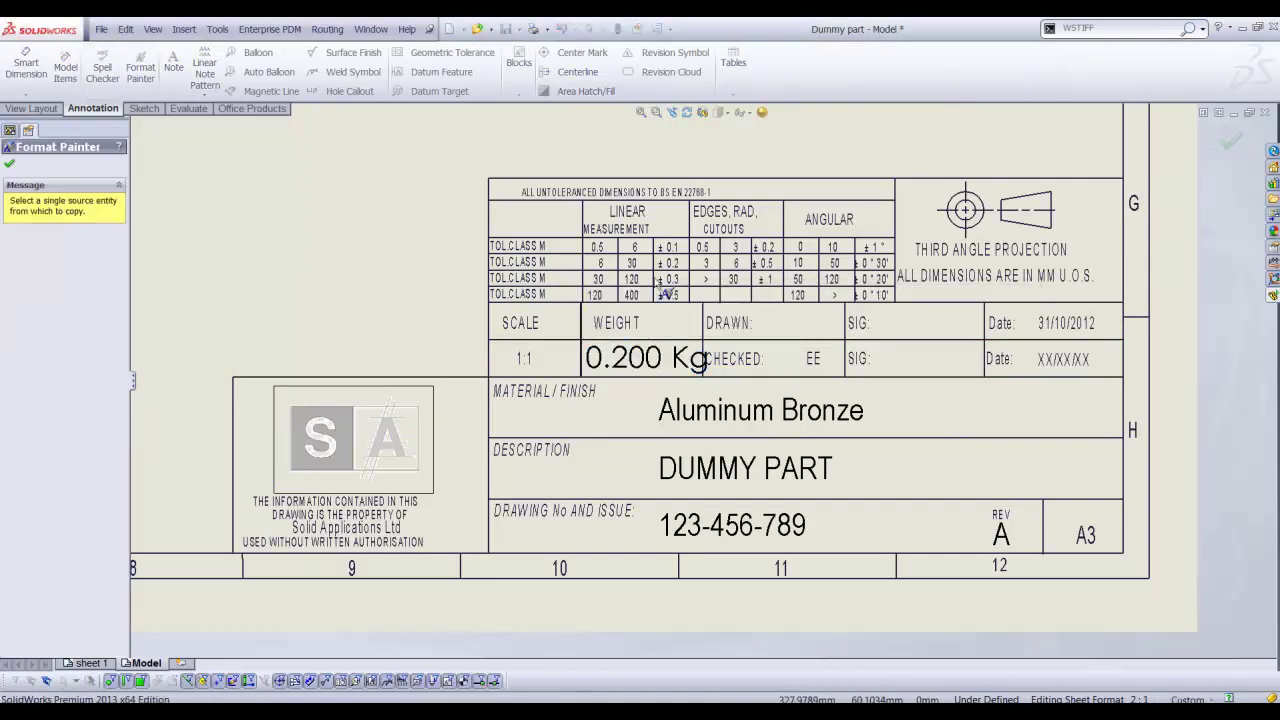
left_click(665, 290)
left_click(640, 358)
key("Escape")
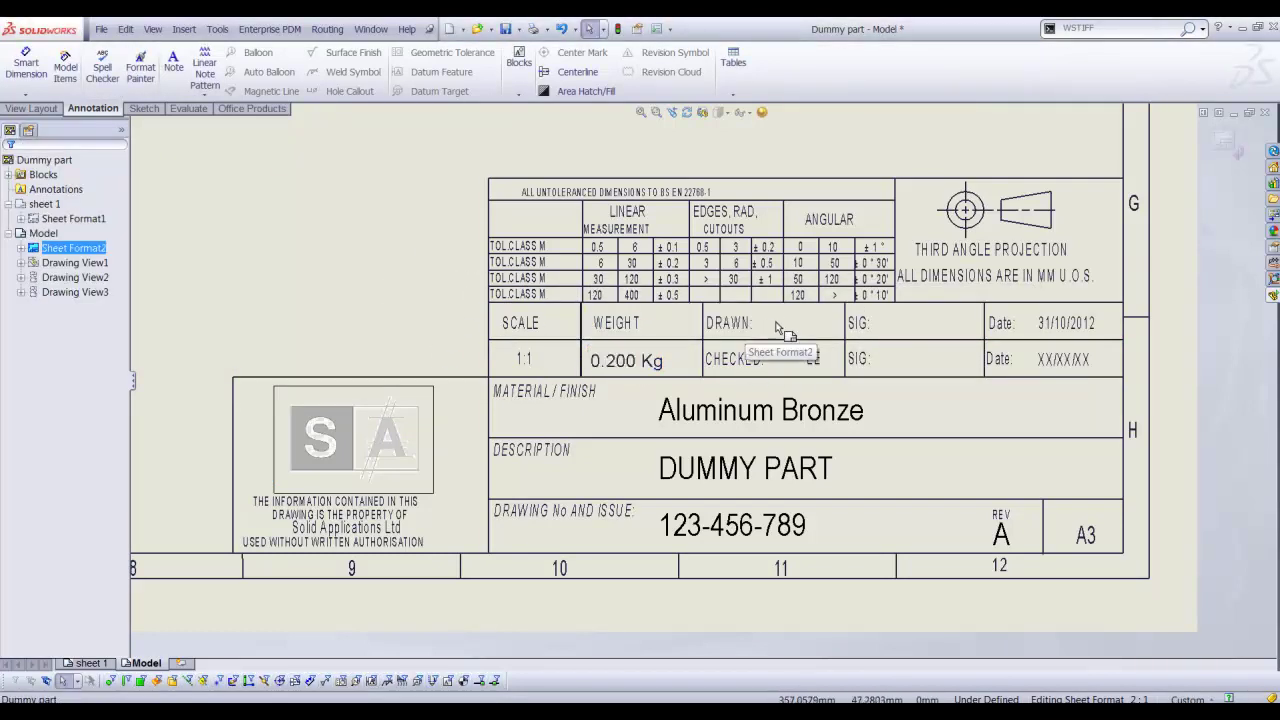
Add a DRAWN-cell note linked to the model's SW-Author, formatted like the DRAWN: label.
left_click(173, 62)
left_click(786, 322)
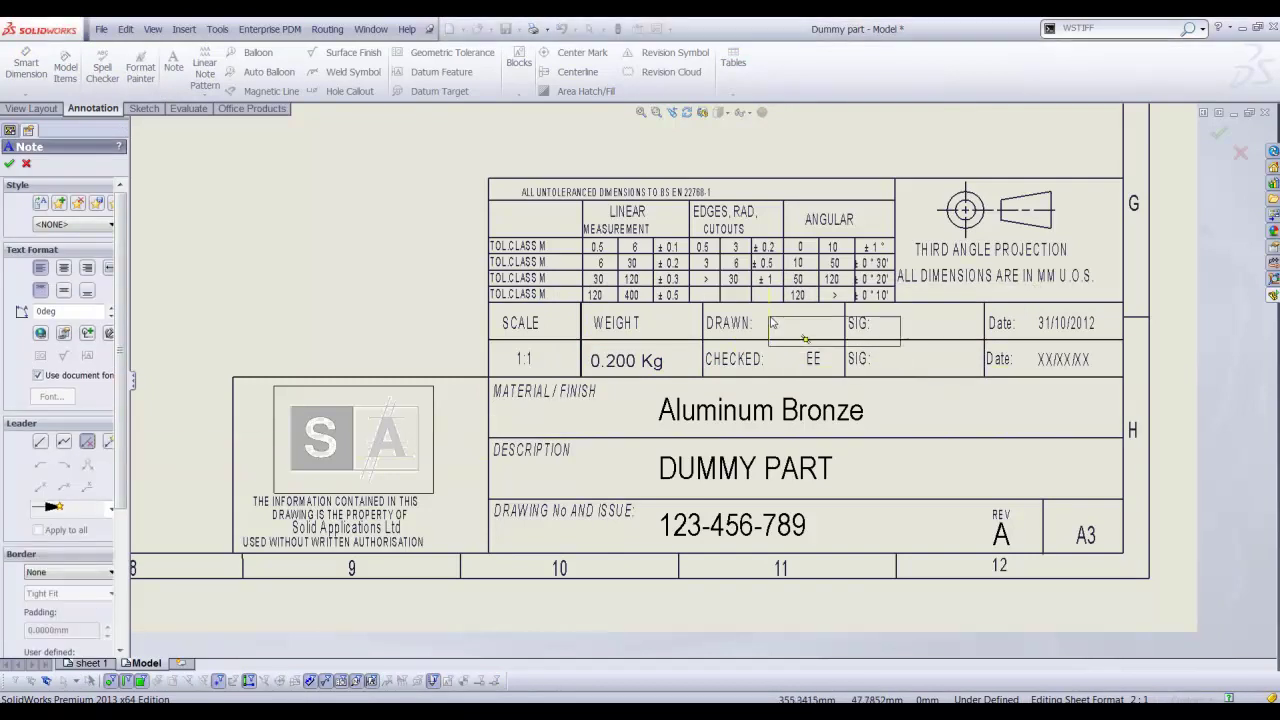
left_click(63, 333)
left_click(100, 231)
left_click(308, 292)
left_click(281, 342)
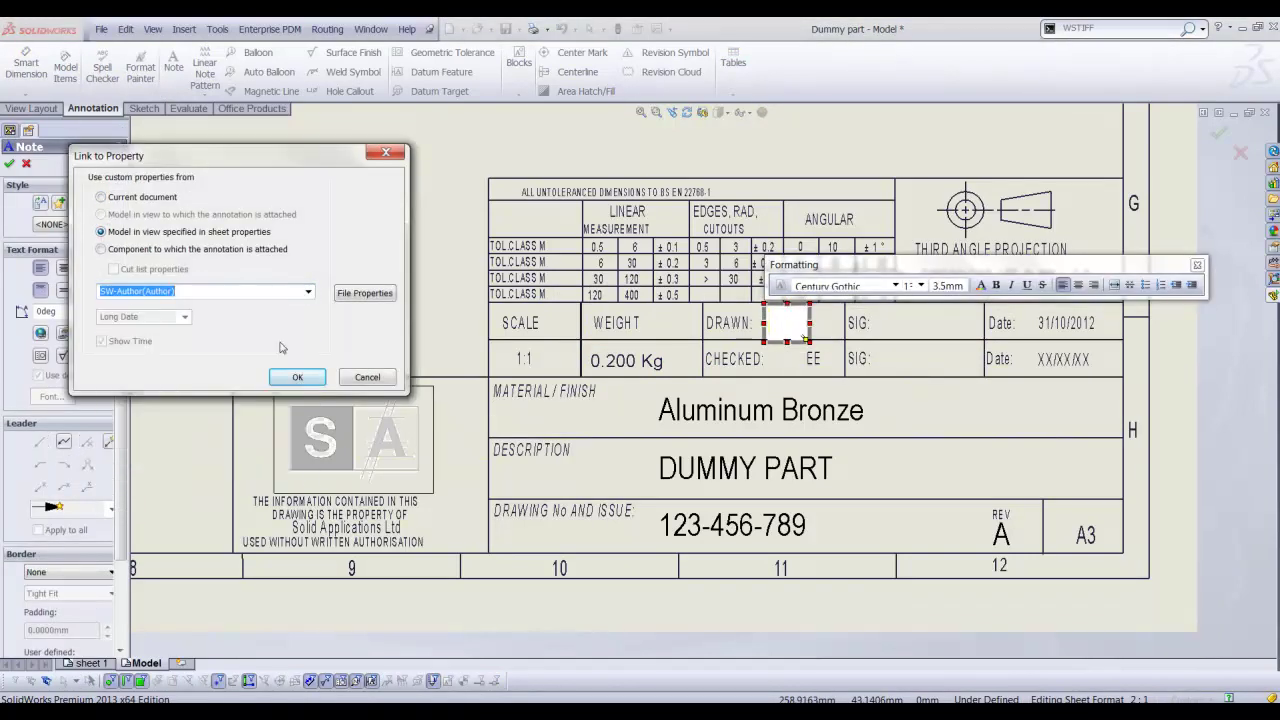
left_click(297, 377)
key("Escape")
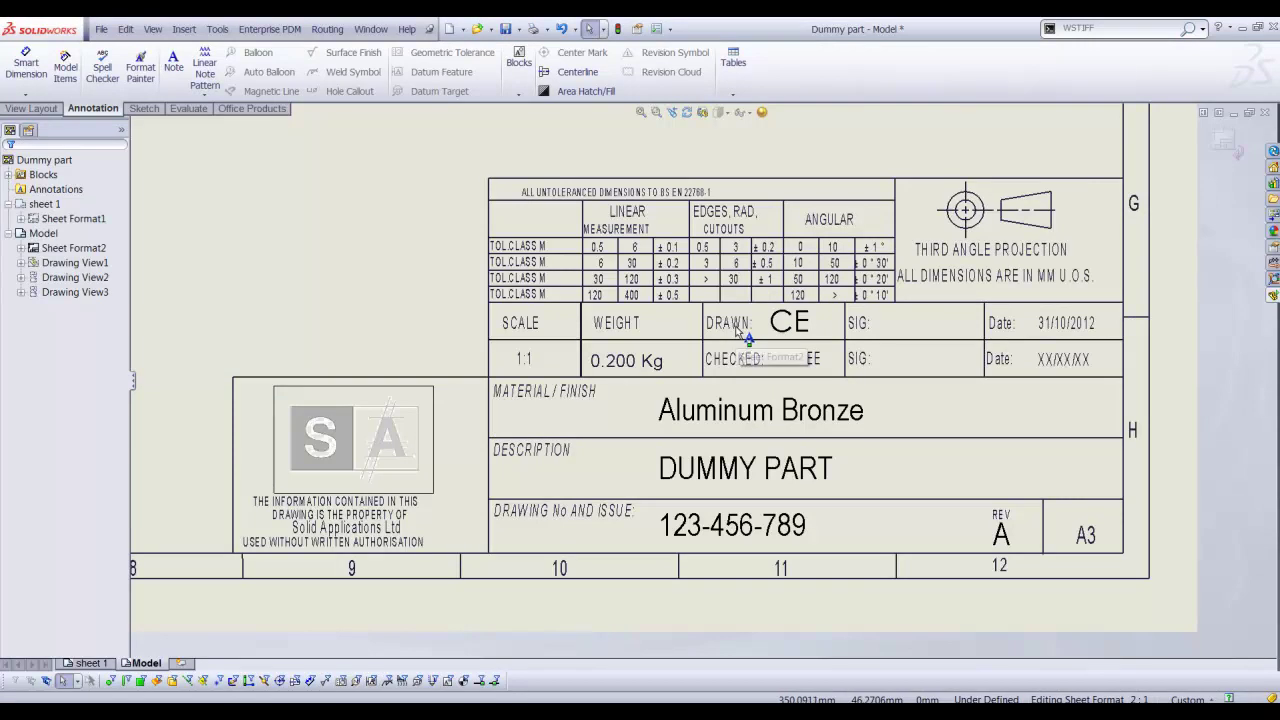
left_click(140, 67)
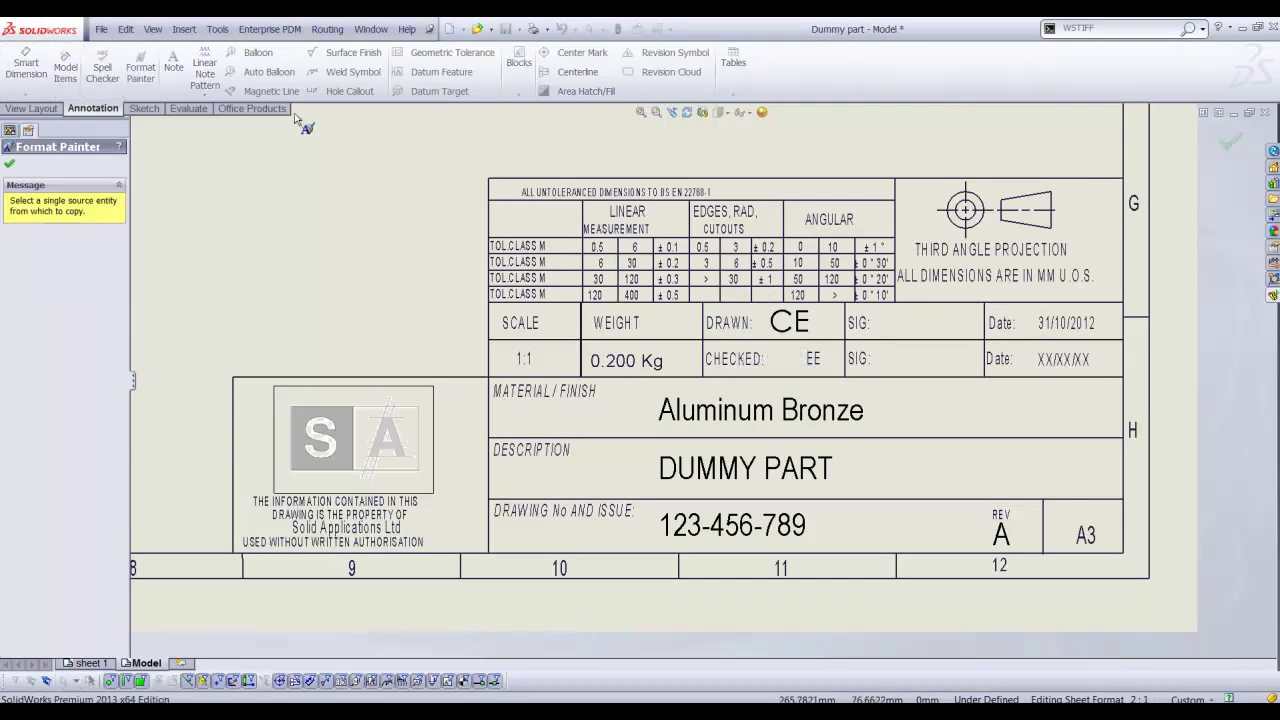
left_click(740, 321)
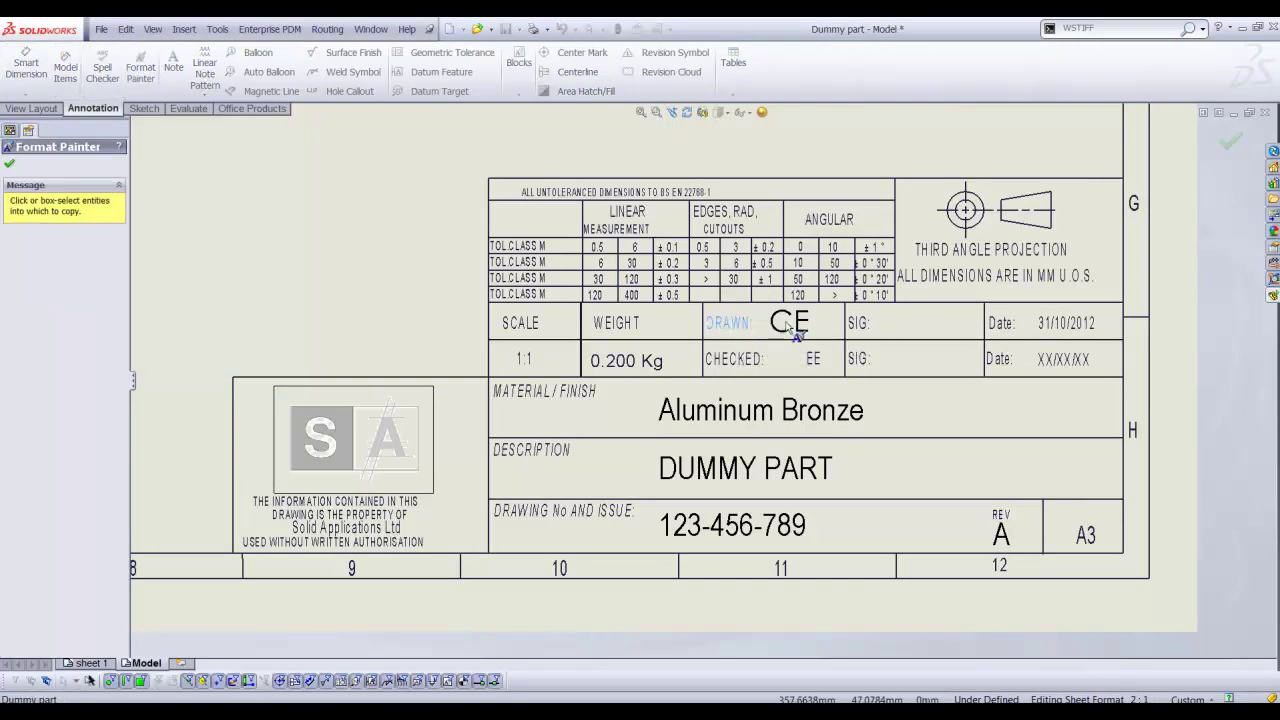
left_click(789, 325)
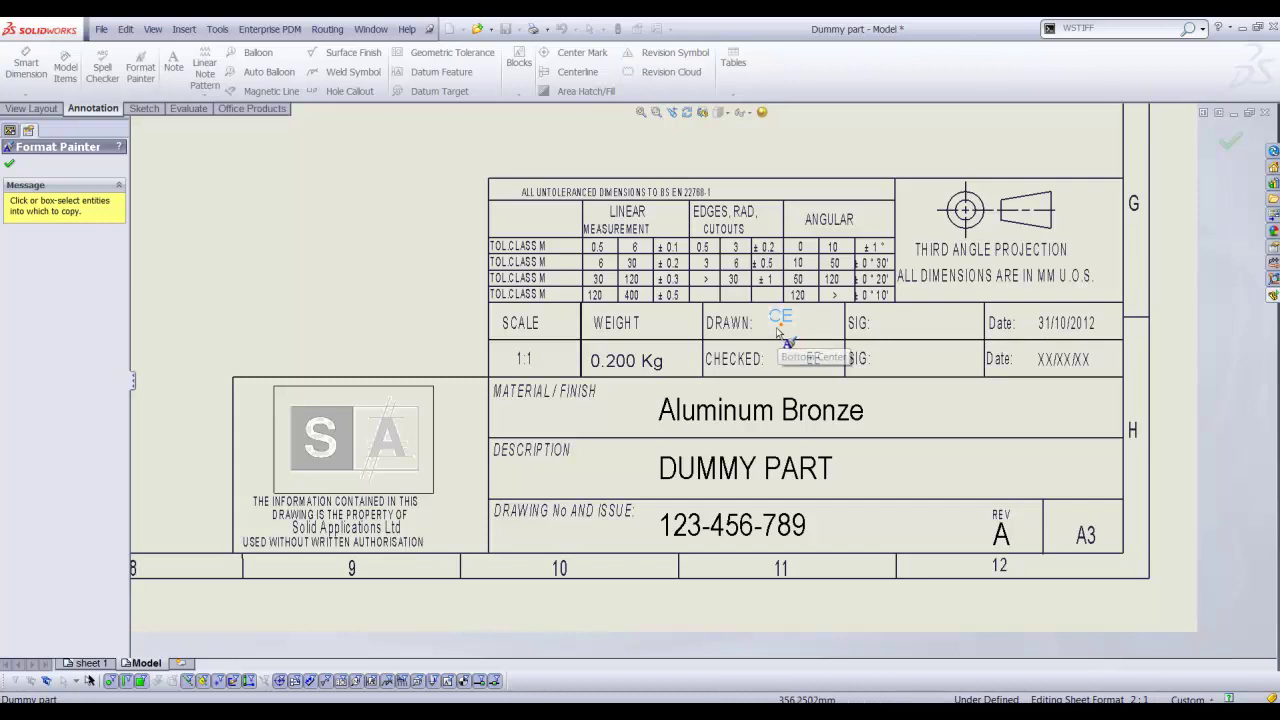
key("Escape")
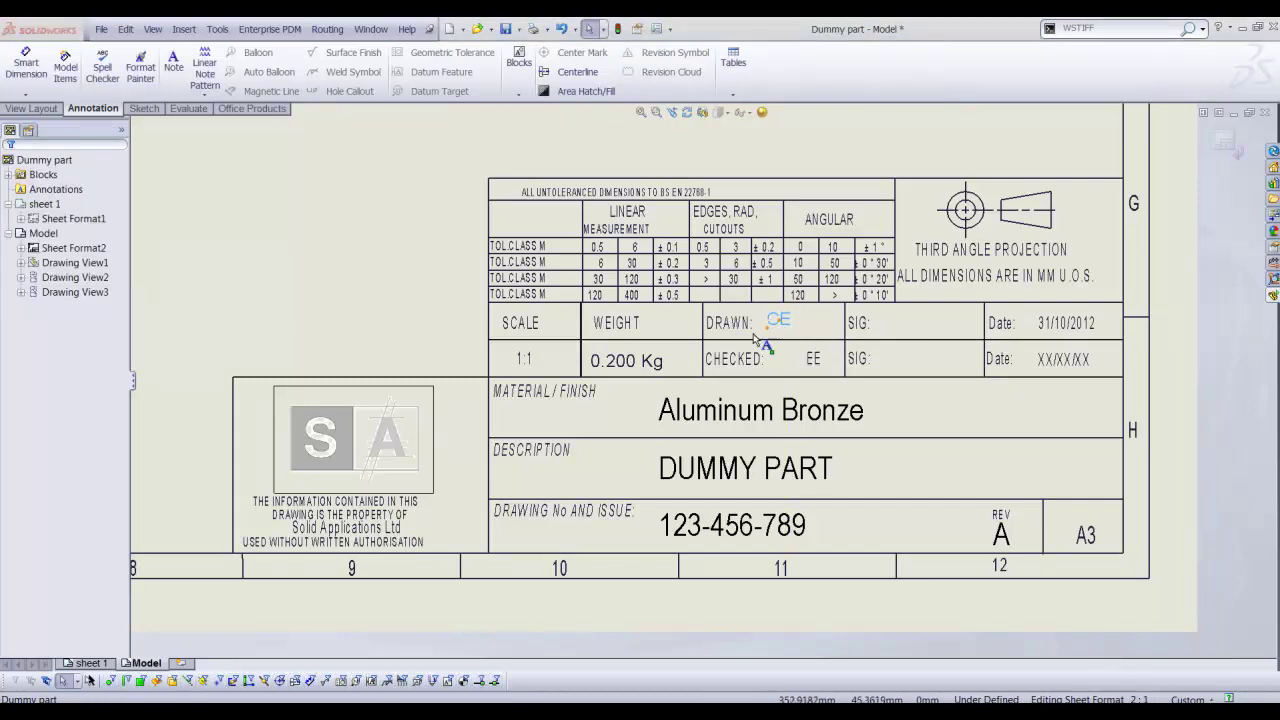
left_click(774, 327)
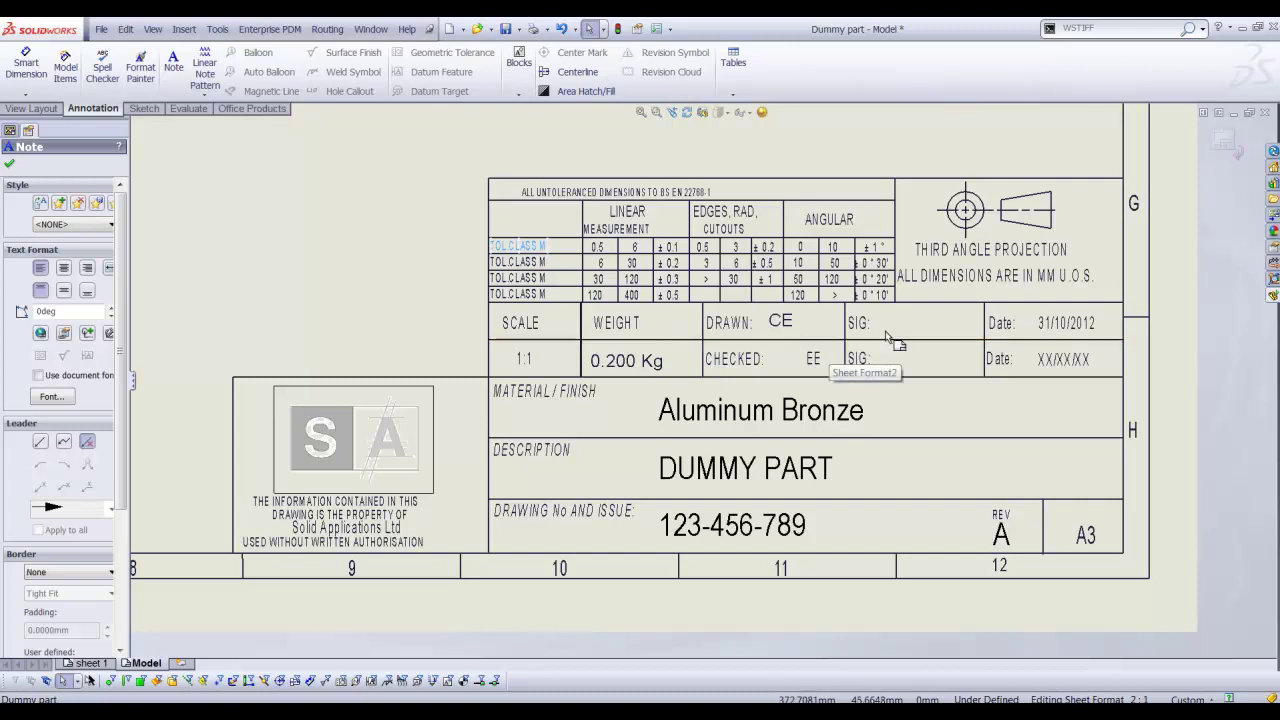
Replace the fixed date 31/10/2012 with SW-Created Date as a short date, no time (17/09/13).
left_click(1060, 325)
double_click(1059, 323)
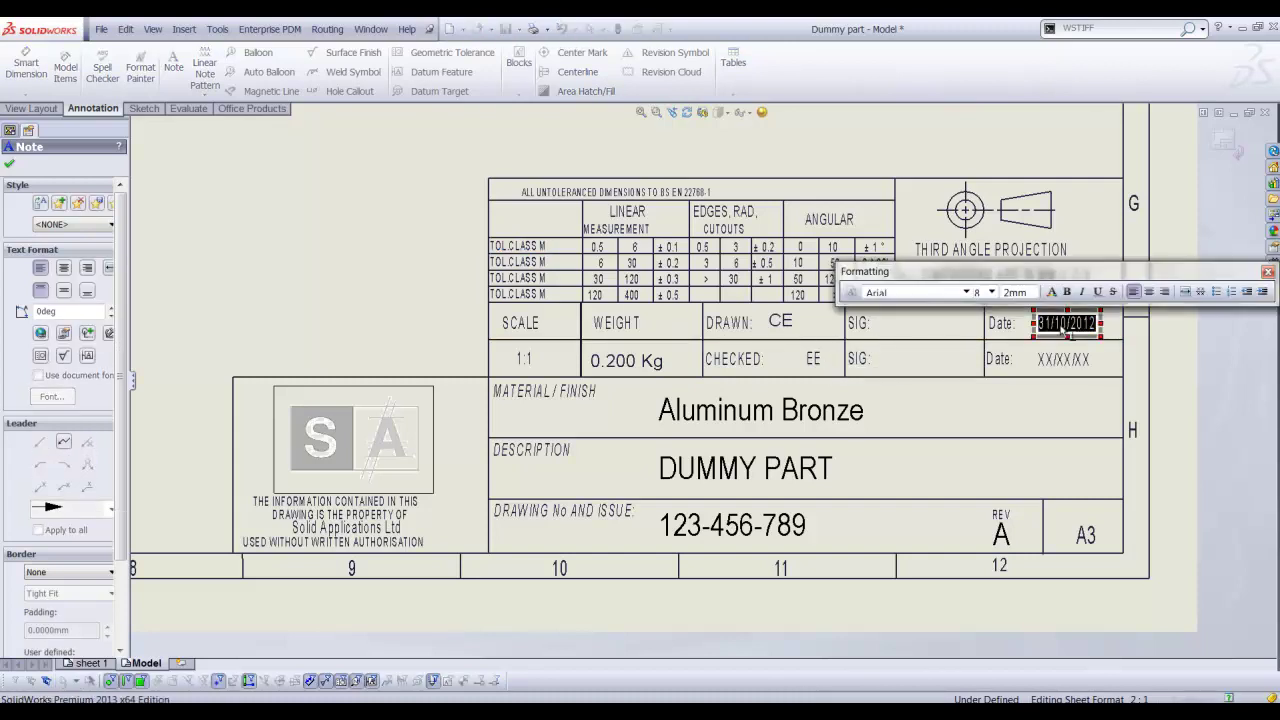
key("Delete")
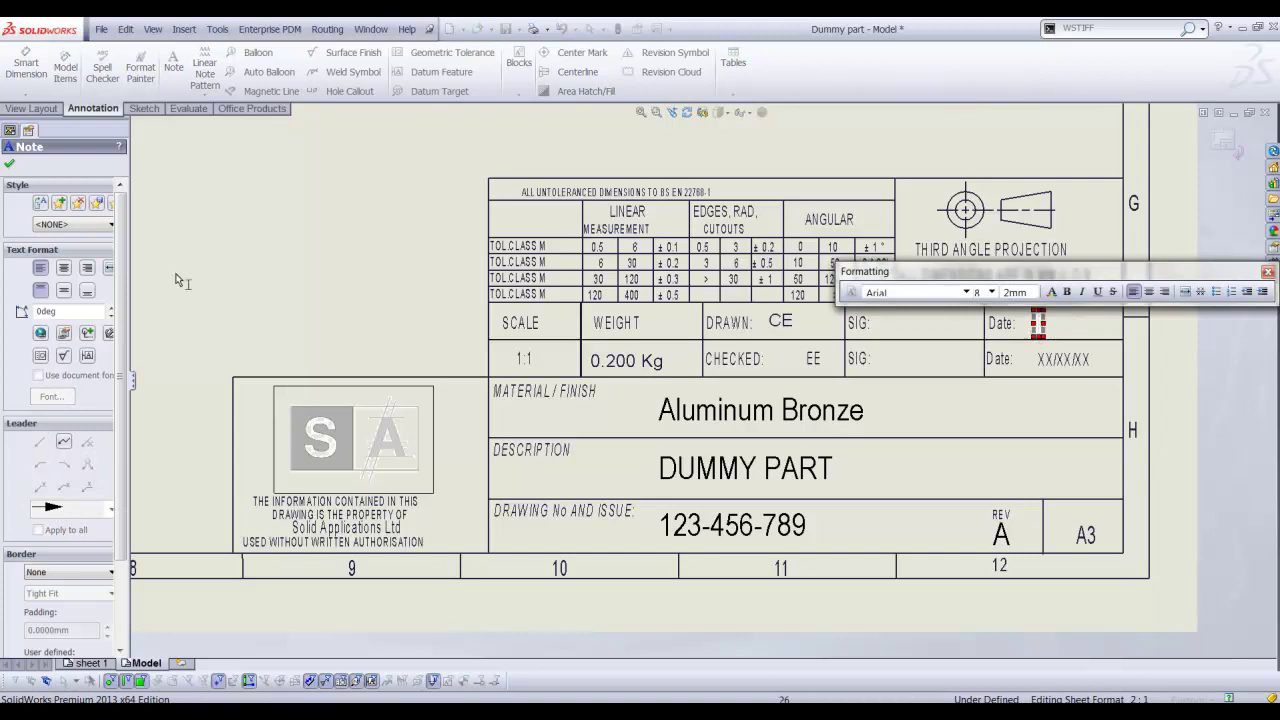
left_click(63, 333)
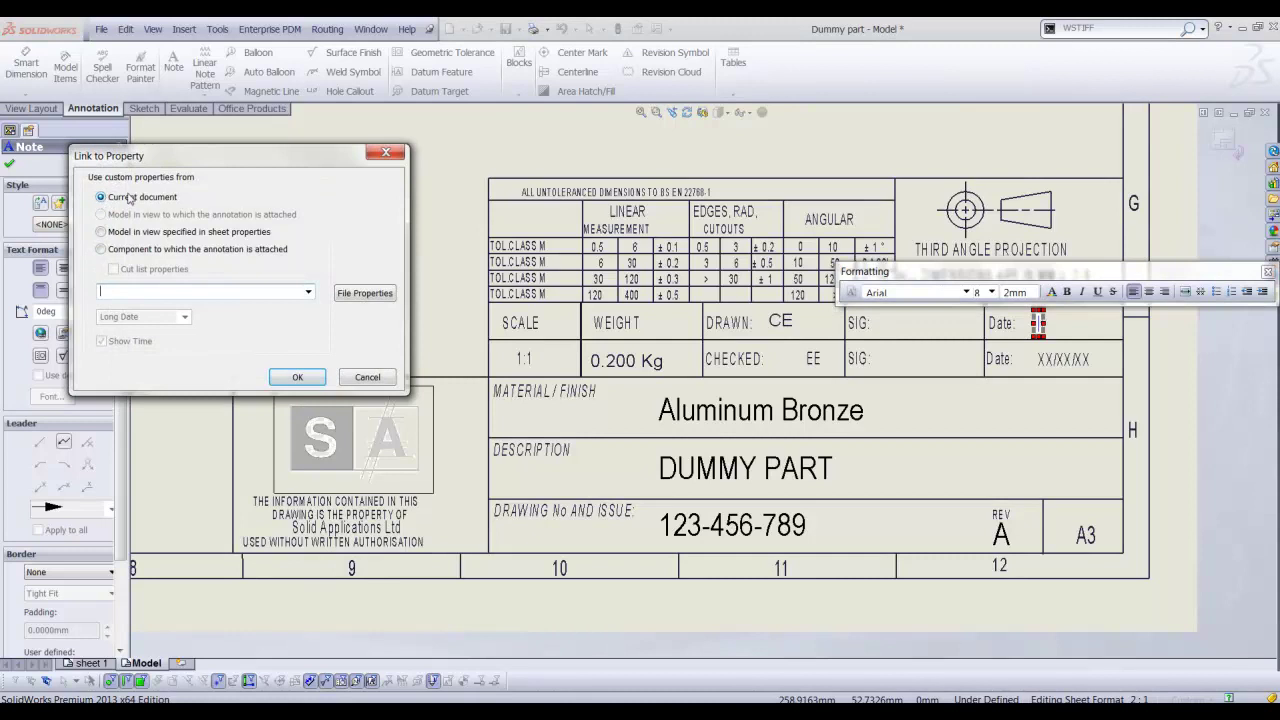
left_click(309, 293)
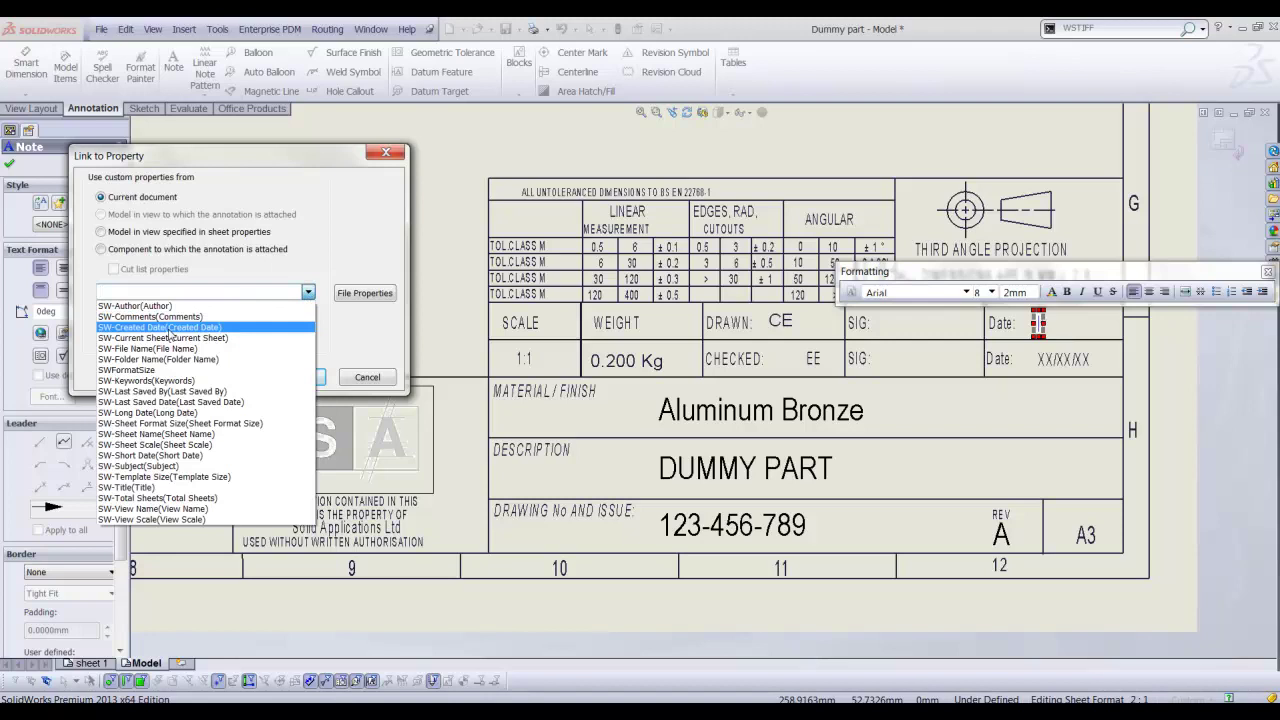
left_click(167, 328)
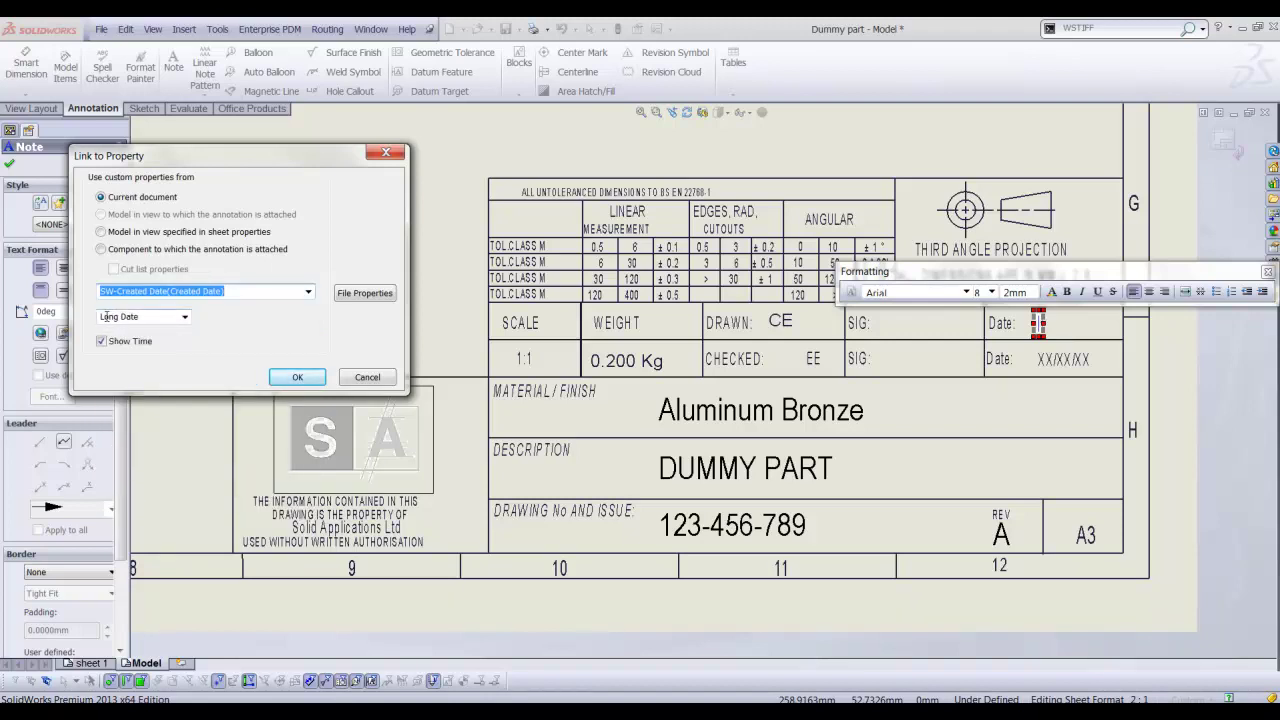
left_click(185, 317)
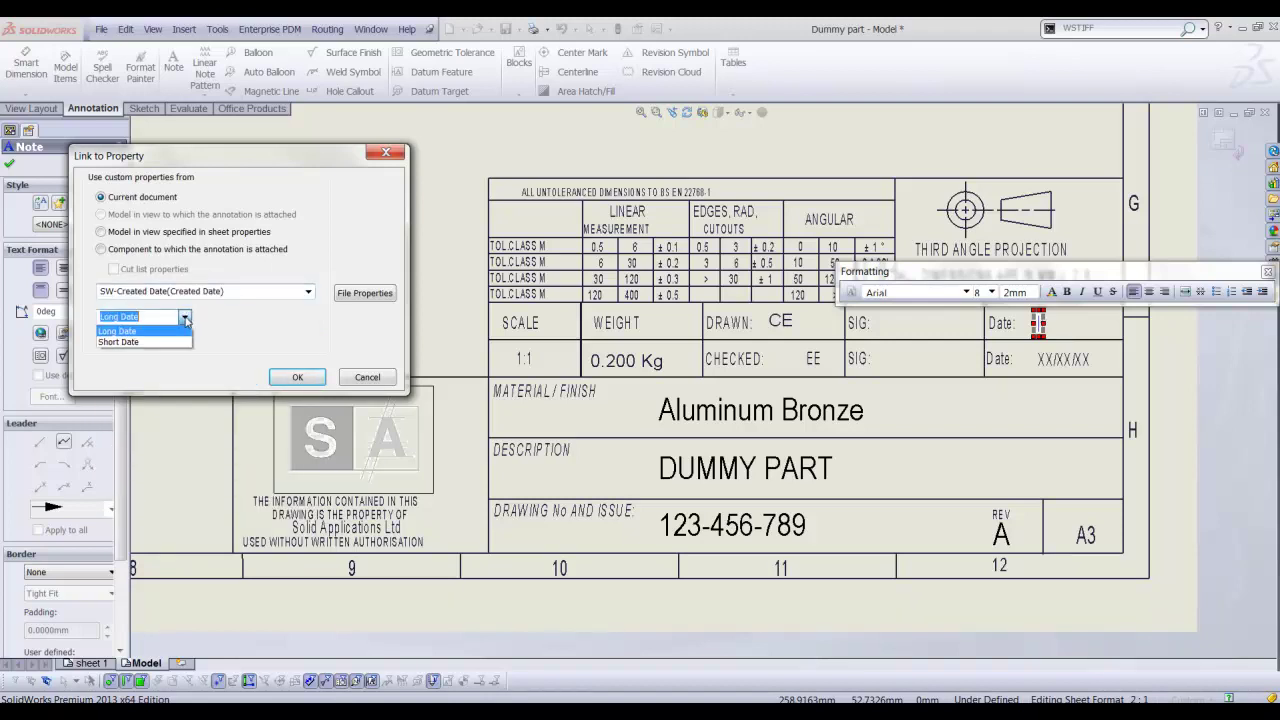
left_click(158, 343)
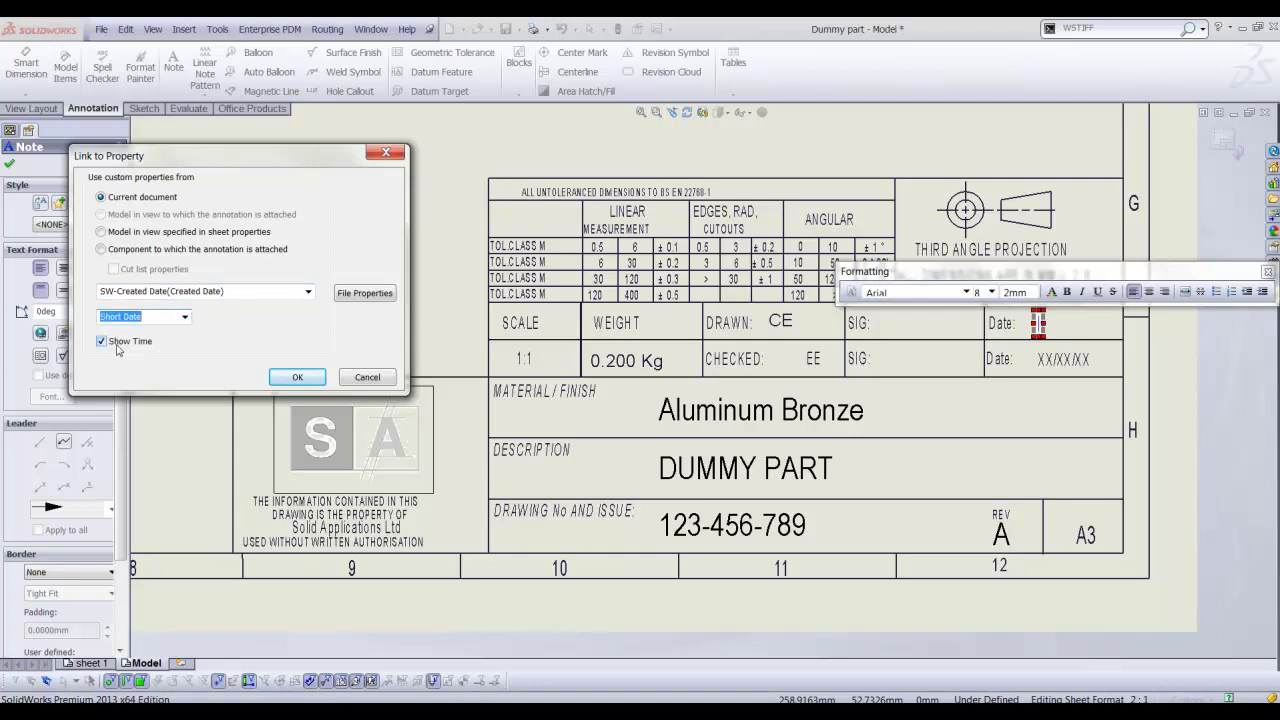
left_click(102, 342)
left_click(298, 377)
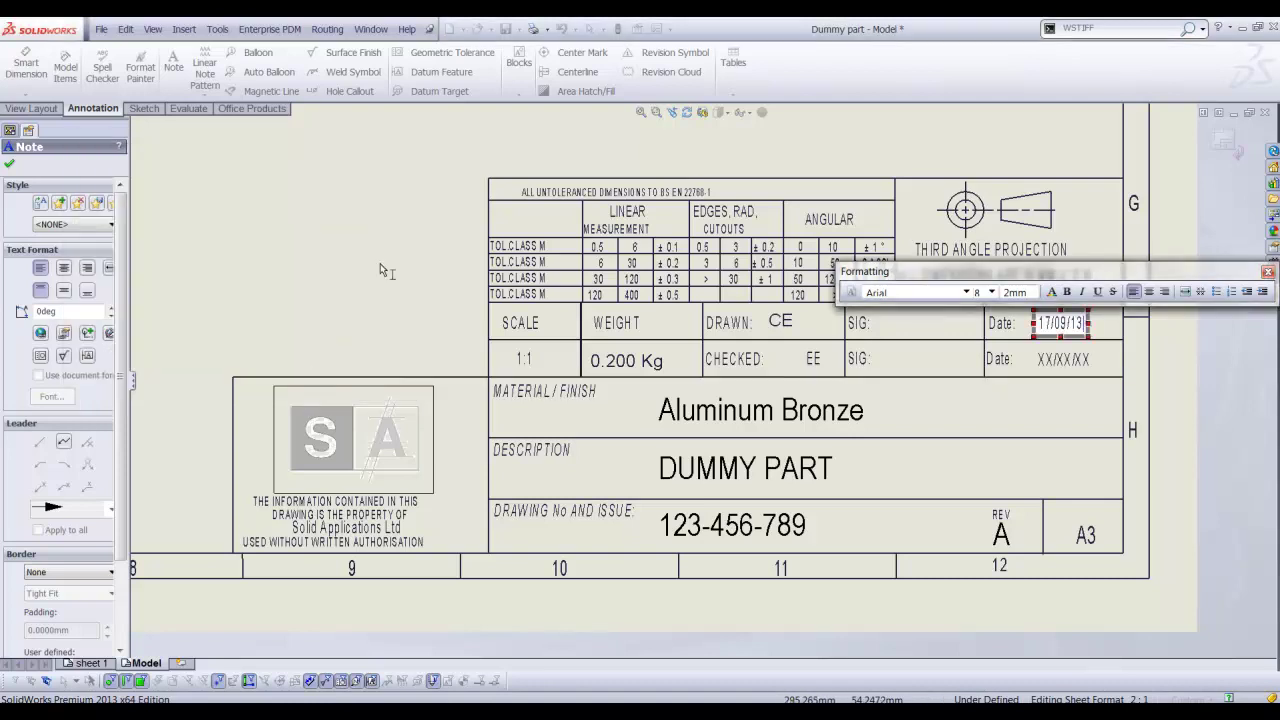
left_click(392, 245)
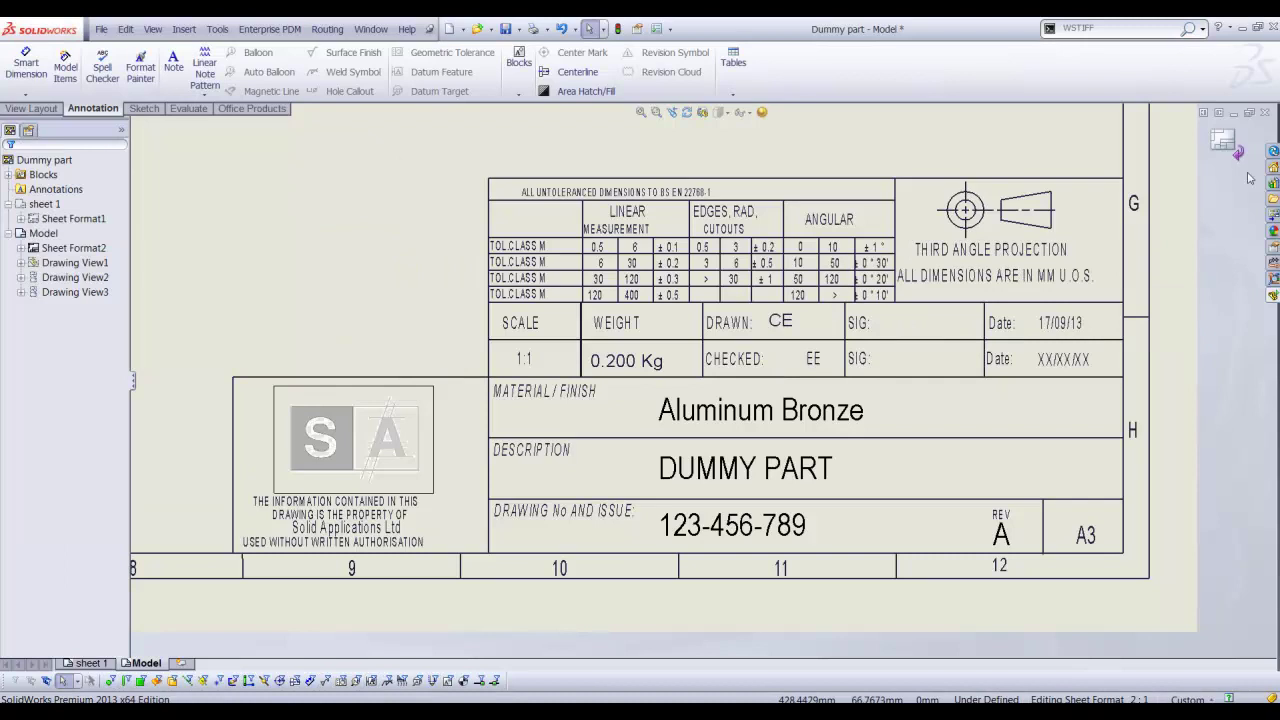
Exit sheet format editing and zoom to fit the full sheet with its three views.
left_click(1226, 143)
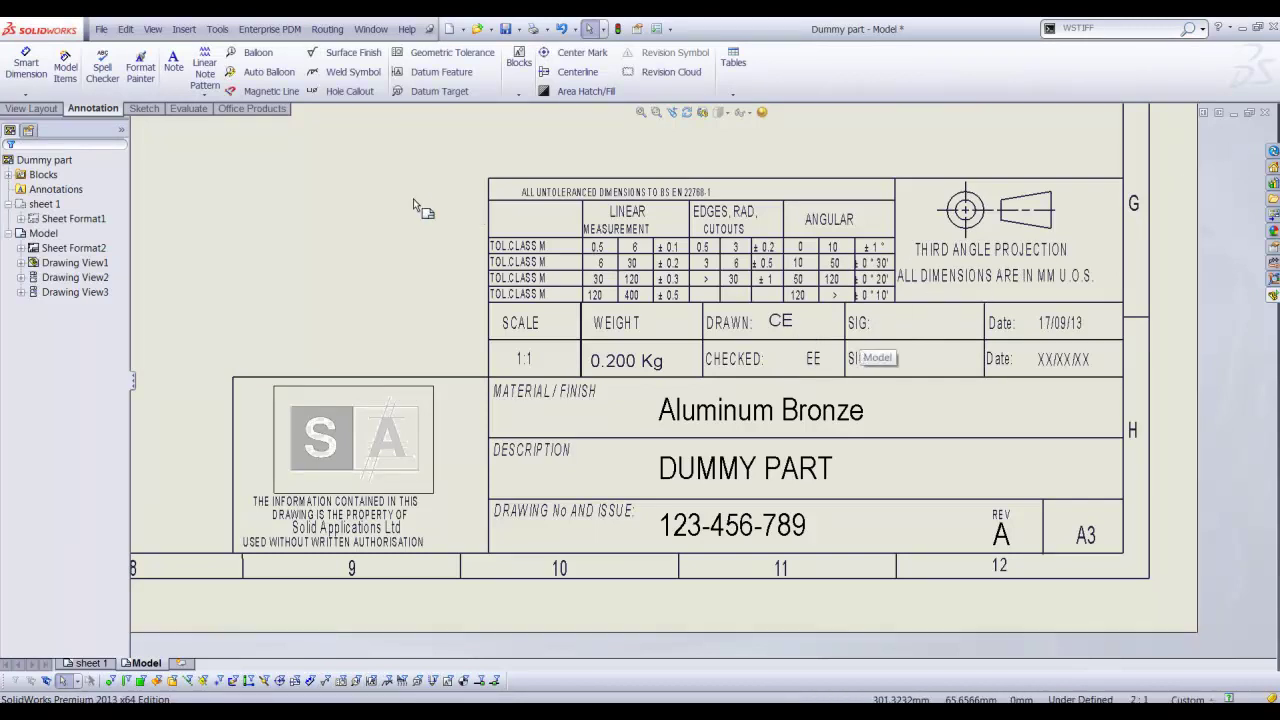
key("f")
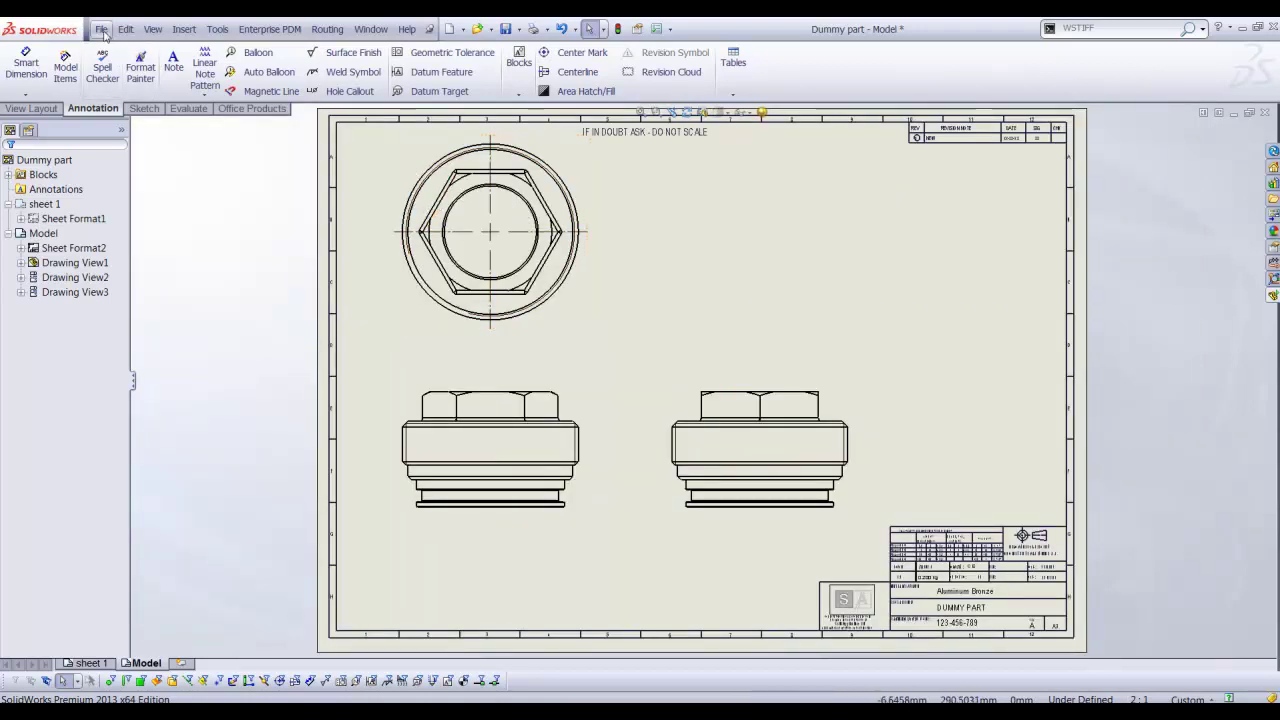
Save the sheet format as 'Solid Apps A3' in the SolidWorks 2013 templates folder.
left_click(102, 30)
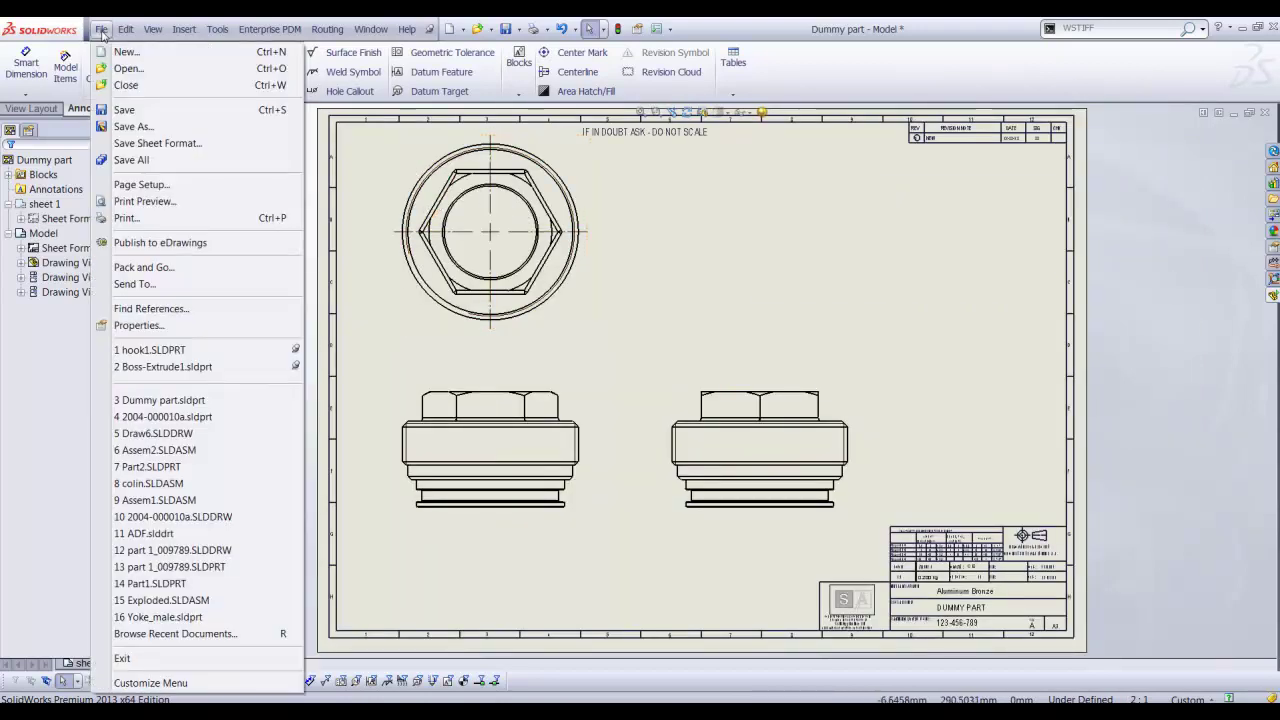
left_click(160, 143)
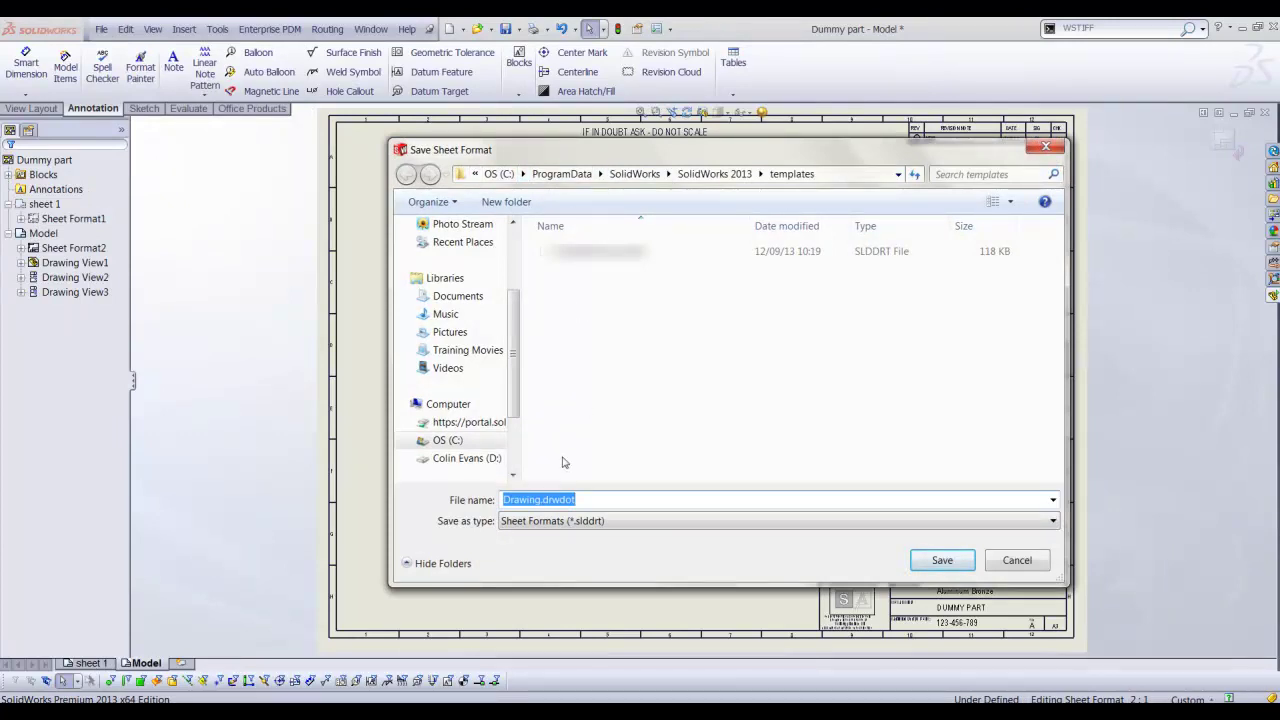
left_click_drag(587, 497, 480, 497)
key("Delete")
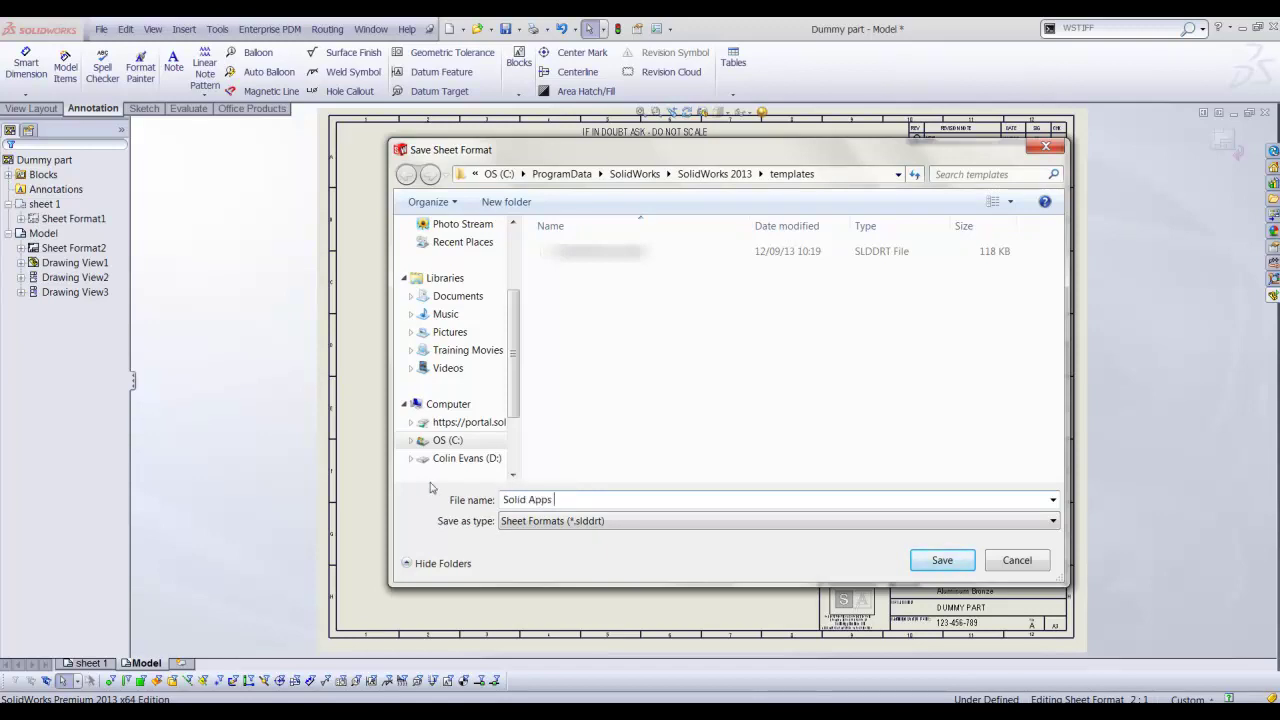
left_click(930, 556)
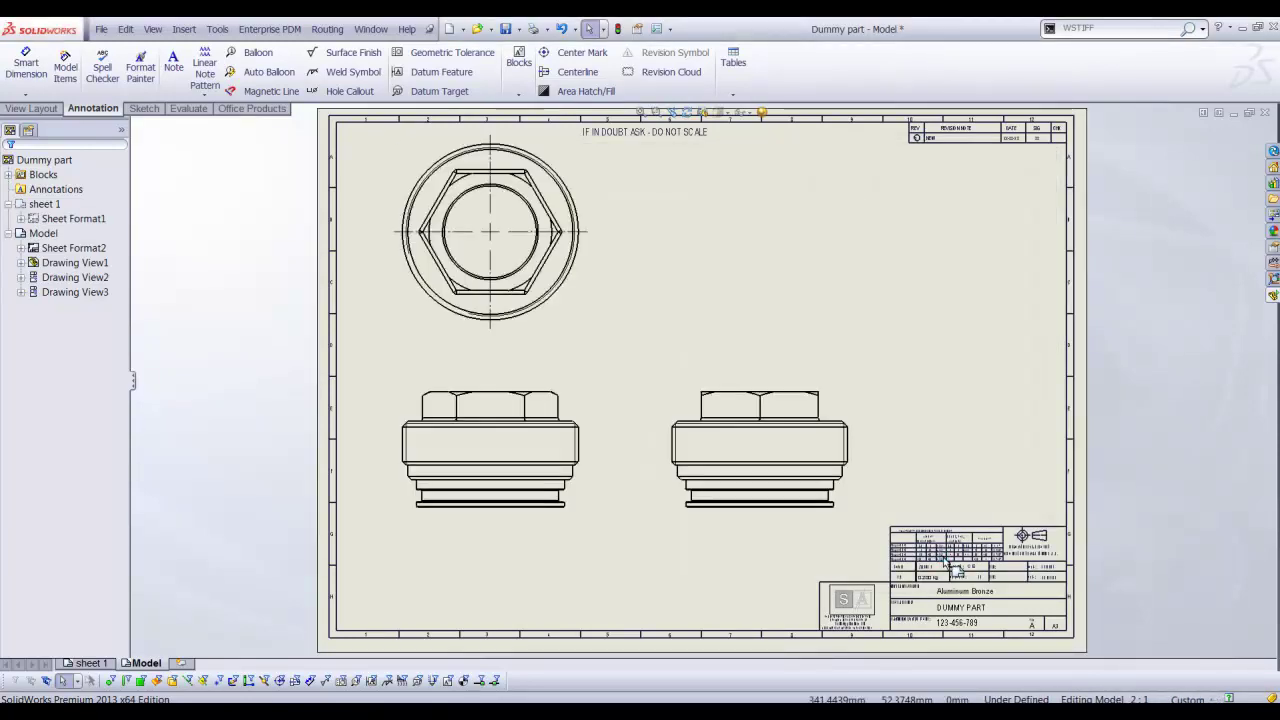